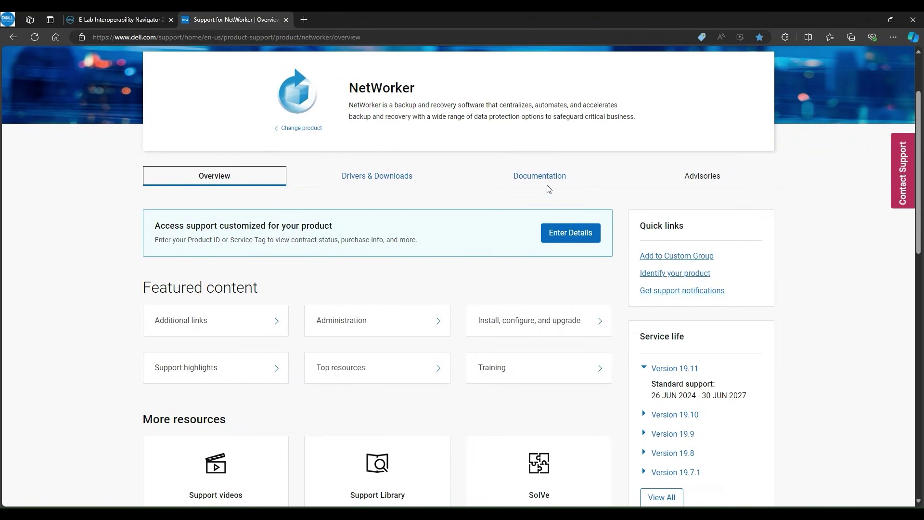
- Open the NetWorker documentation and look through the Installation Guide search results
left_click(536, 177)
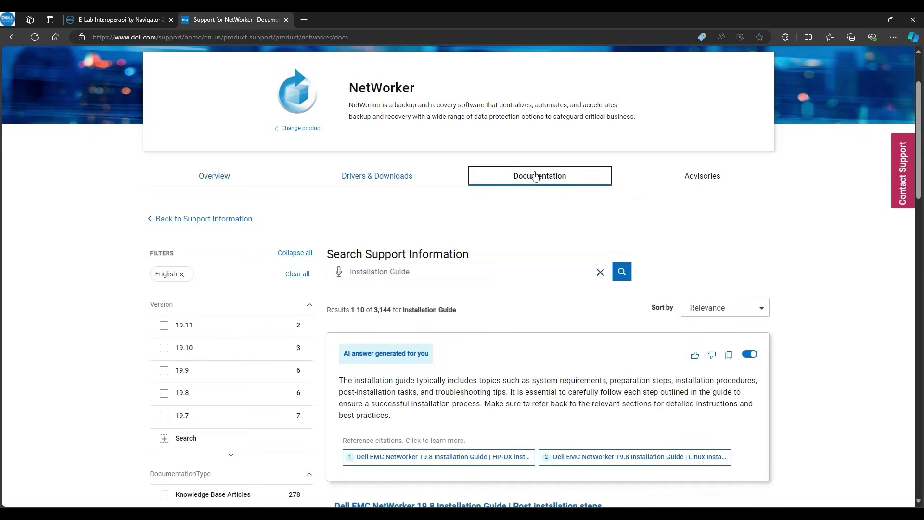
scroll(536, 177, "down", 1)
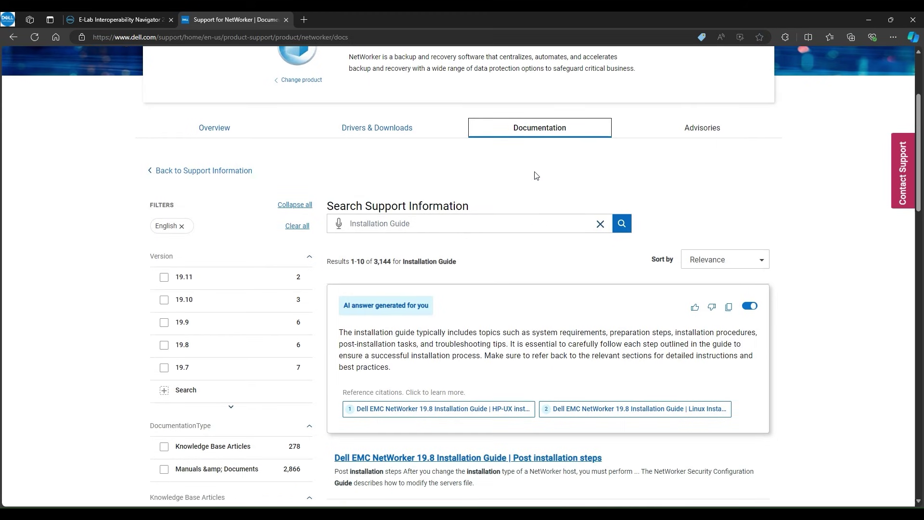
scroll(440, 440, "down", 2)
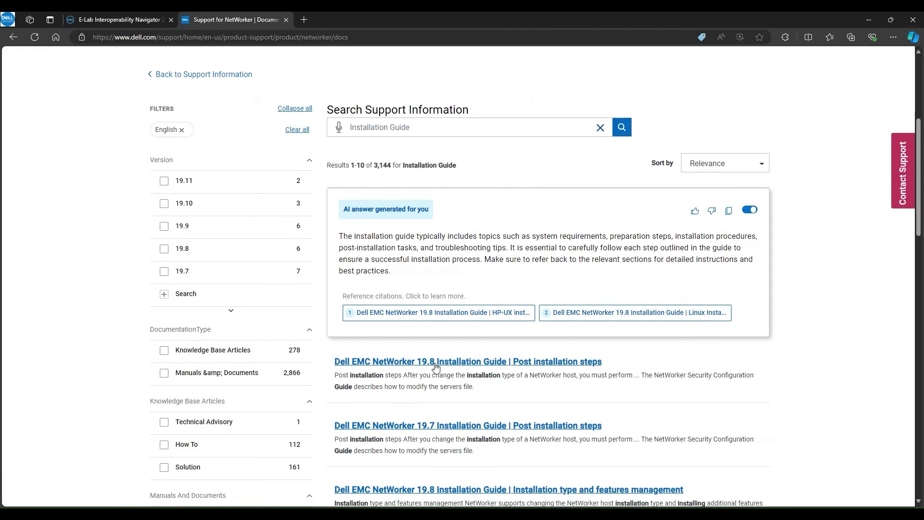
scroll(435, 368, "up", 4)
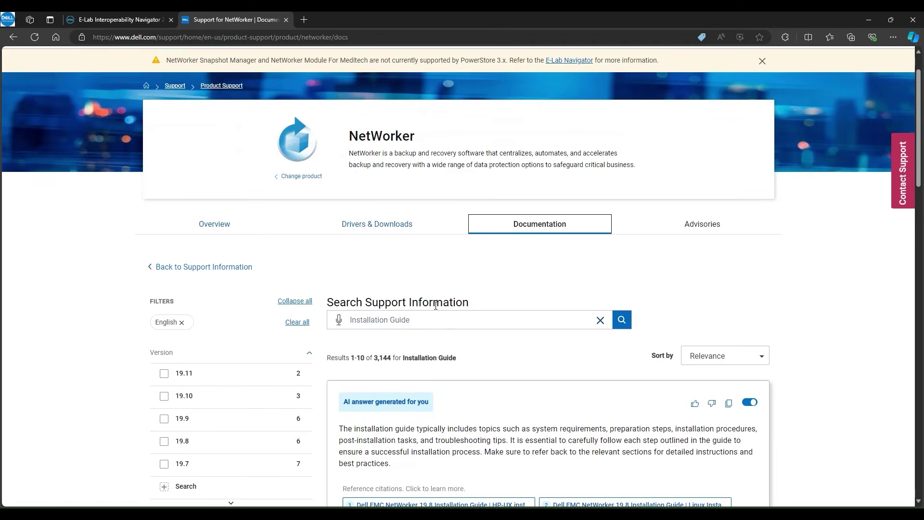
- Filter the NetWorker drivers and downloads by the keyword "Linux" and look through the list
left_click(365, 229)
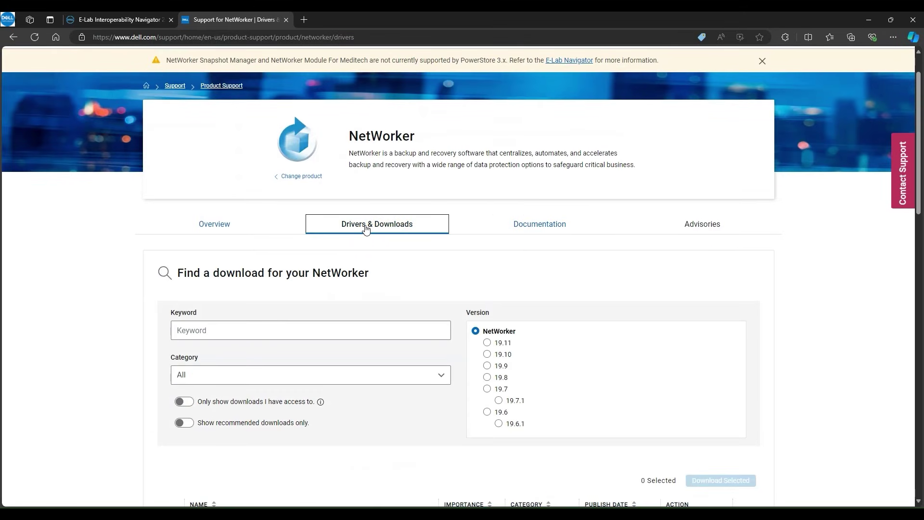
left_click(237, 333)
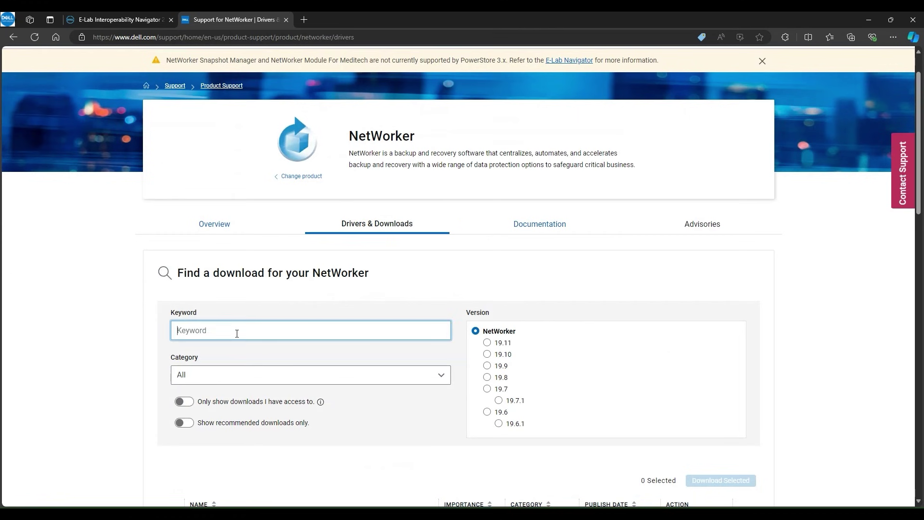
type("Linux")
scroll(230, 317, "down", 3)
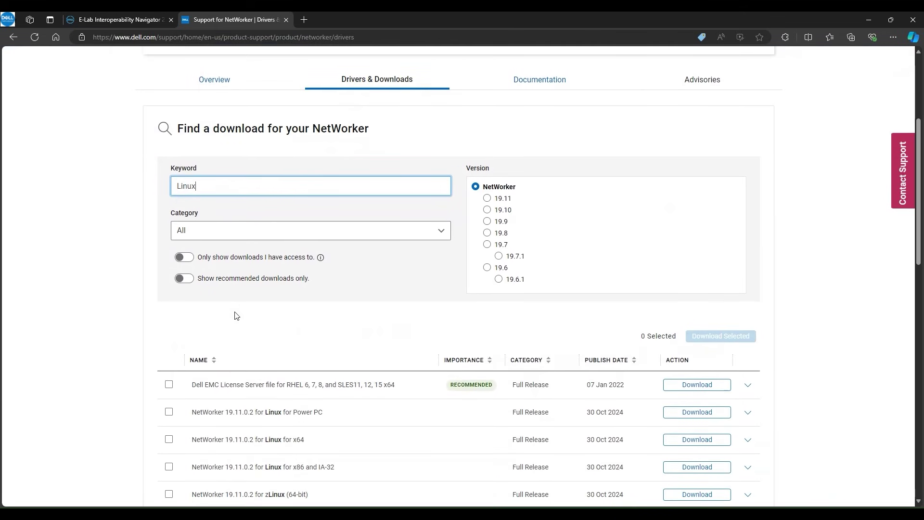
scroll(240, 204, "down", 2)
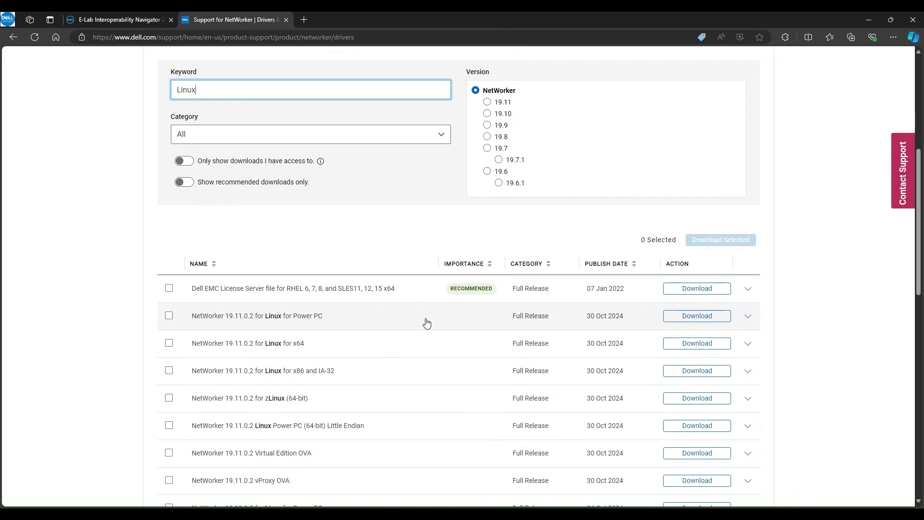
- Expand the details of the NetWorker 19.11.0.2 for Linux for x64 download and review its description
left_click(749, 350)
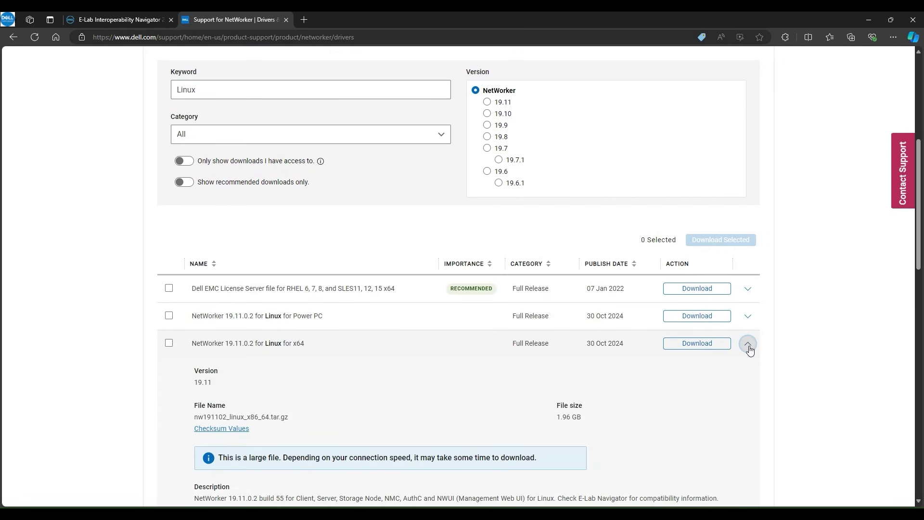
scroll(635, 363, "down", 2)
left_click_drag(195, 402, 679, 412)
left_click(273, 333)
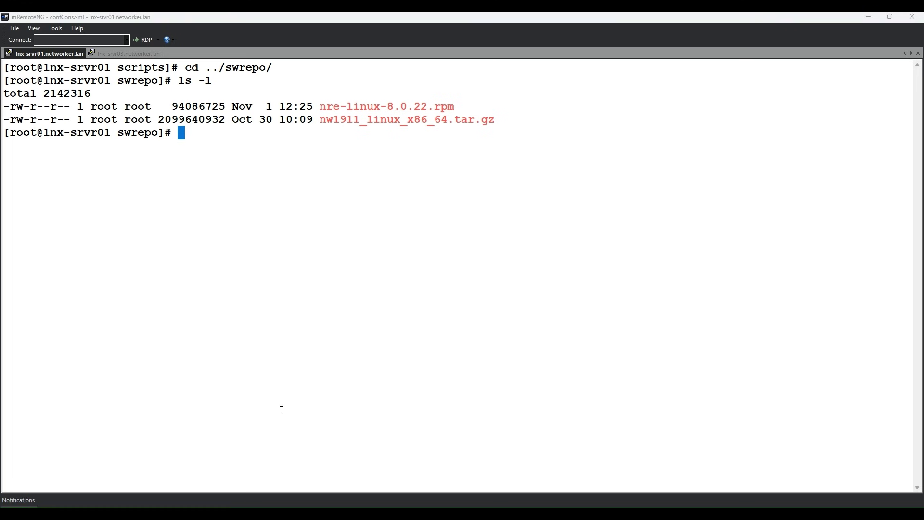
- Switch to the mRemoteNG terminal session and examine the names of the NetWorker archive and NRE package in the swrepo directory
key("alt+Tab")
left_click_drag(321, 121, 359, 122)
left_click(338, 122)
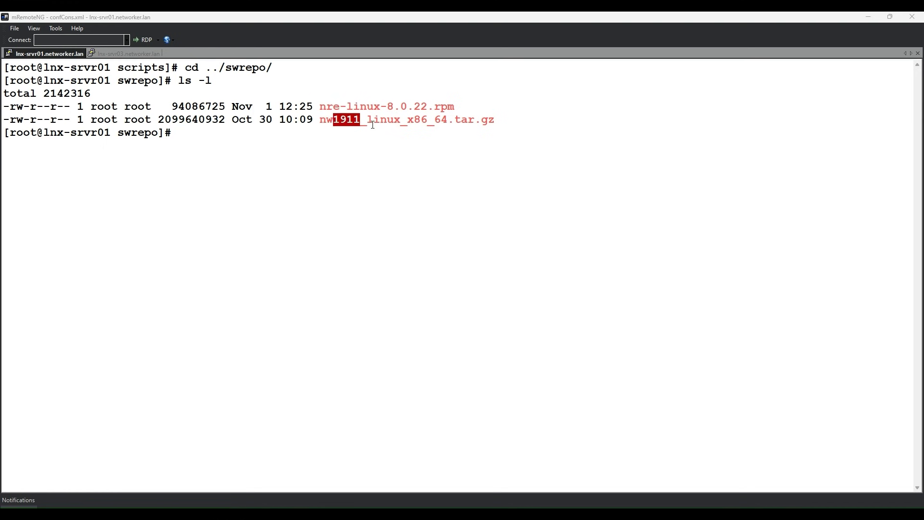
left_click(372, 121)
left_click_drag(369, 121, 444, 122)
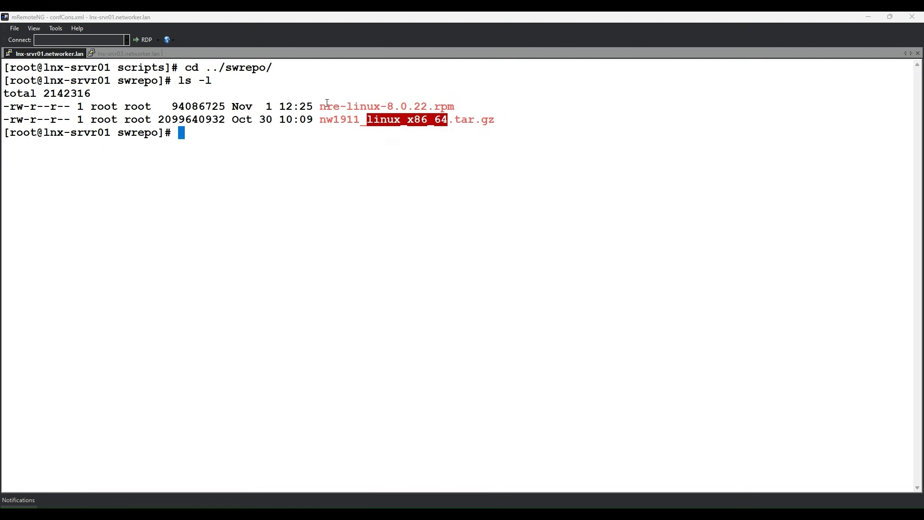
left_click_drag(321, 106, 425, 108)
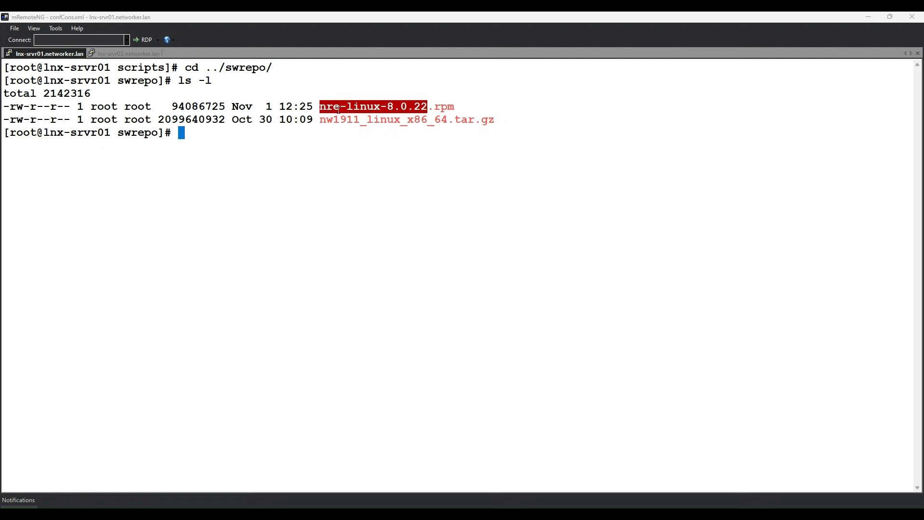
left_click(327, 123)
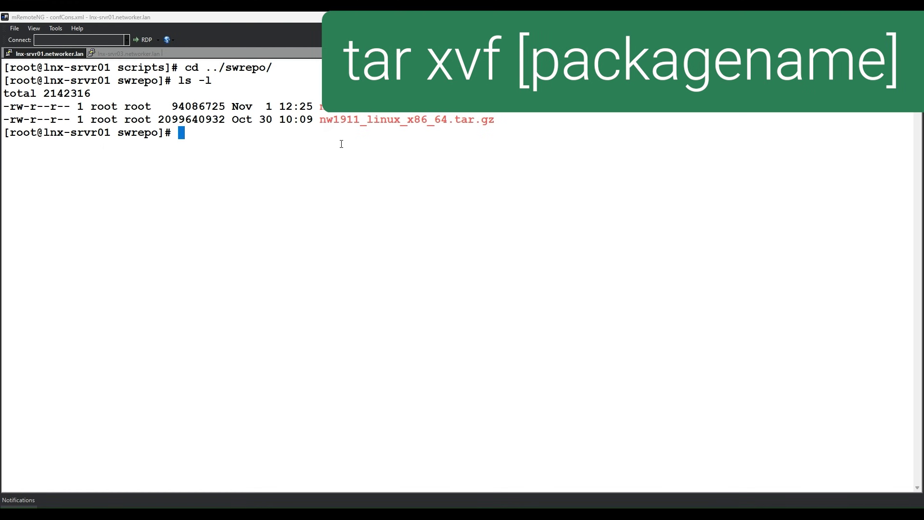
- Extract the nw1911_linux_x86_64.tar.gz archive in the swrepo directory with tar xvf
type("tar xvf")
double_click(363, 120)
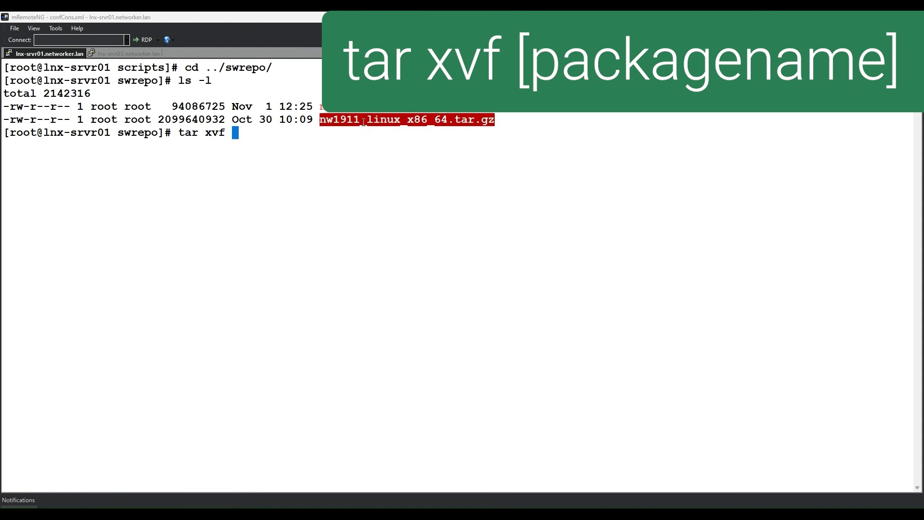
right_click(363, 121)
key("Return")
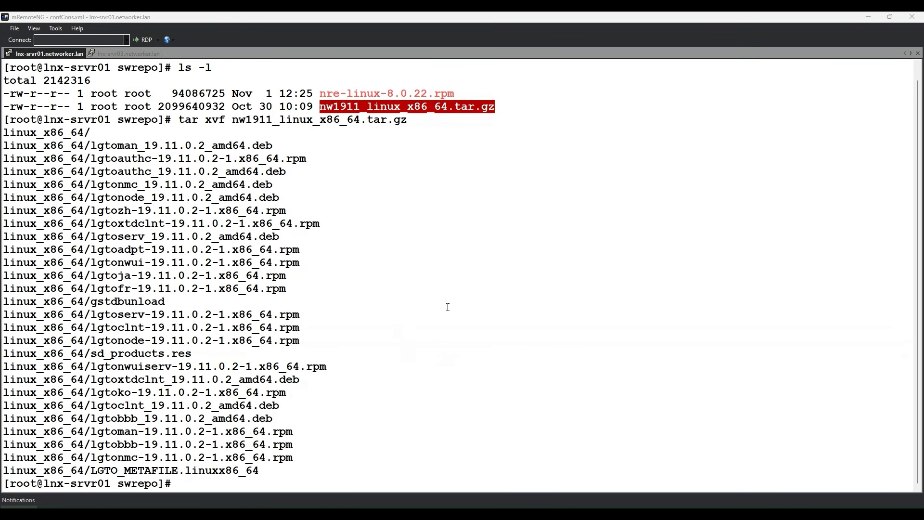
left_click(365, 269)
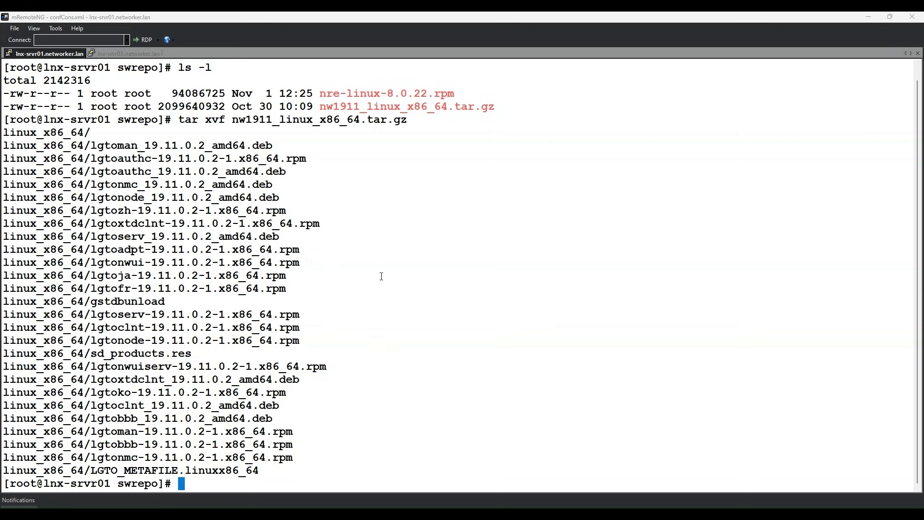
- Install the NetWorker Runtime Environment package nre-linux-8.0.22.rpm with rpm -ivh
type("rpm -ivh")
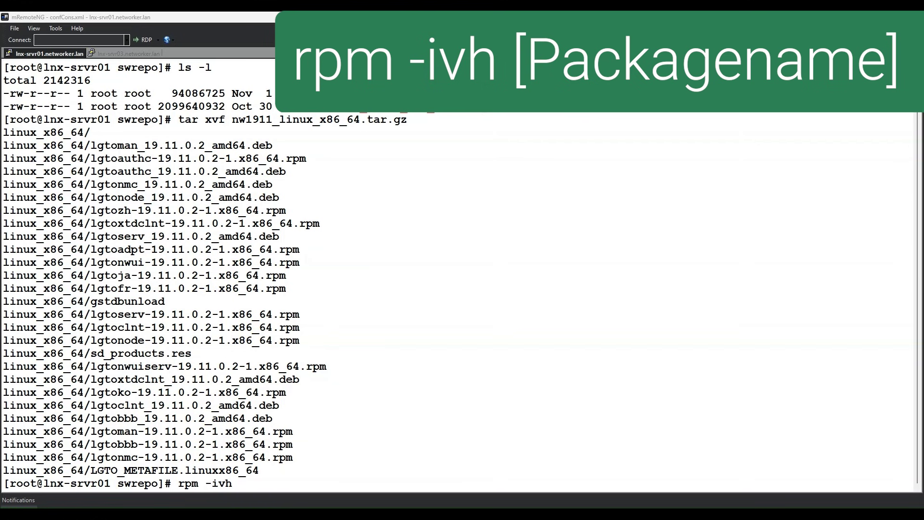
type("nre-linux-8.0.22.rpm")
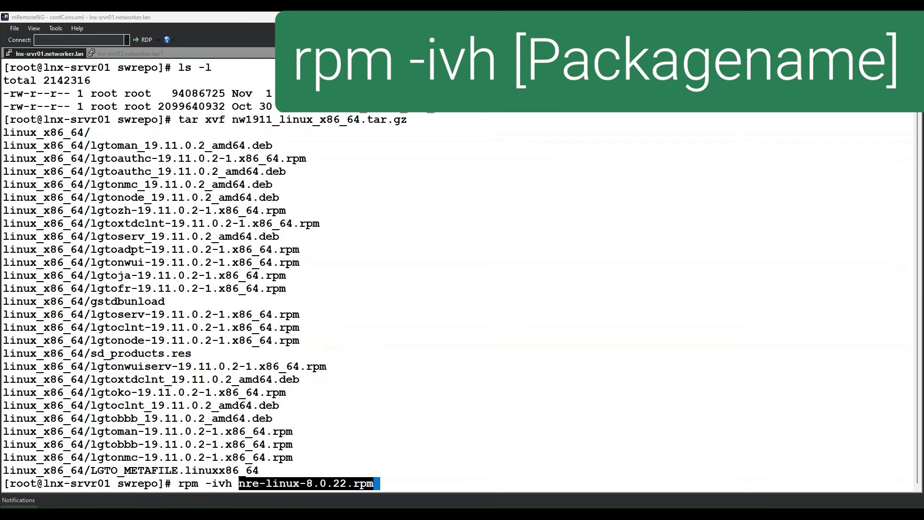
key("Return")
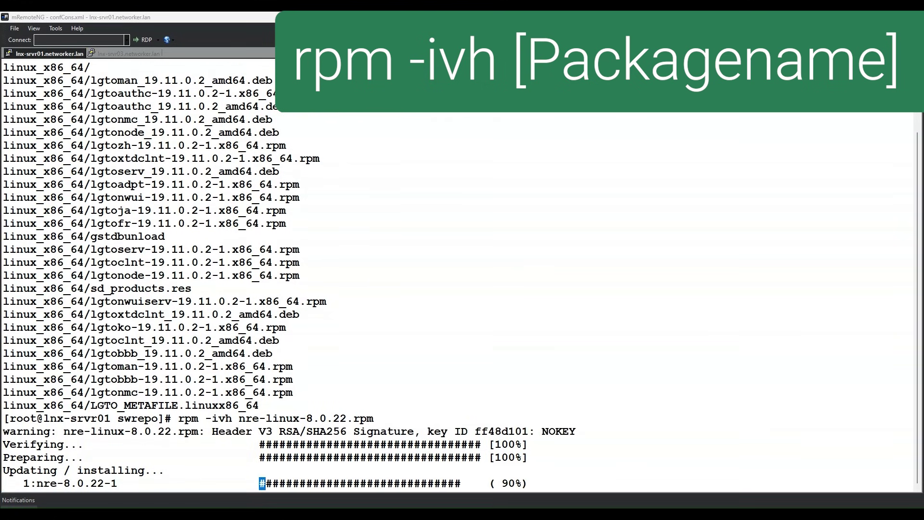
- Run the /opt/nre/nreconfig.sh script to configure the runtime environment
left_click_drag(165, 470, 306, 470)
right_click(227, 467)
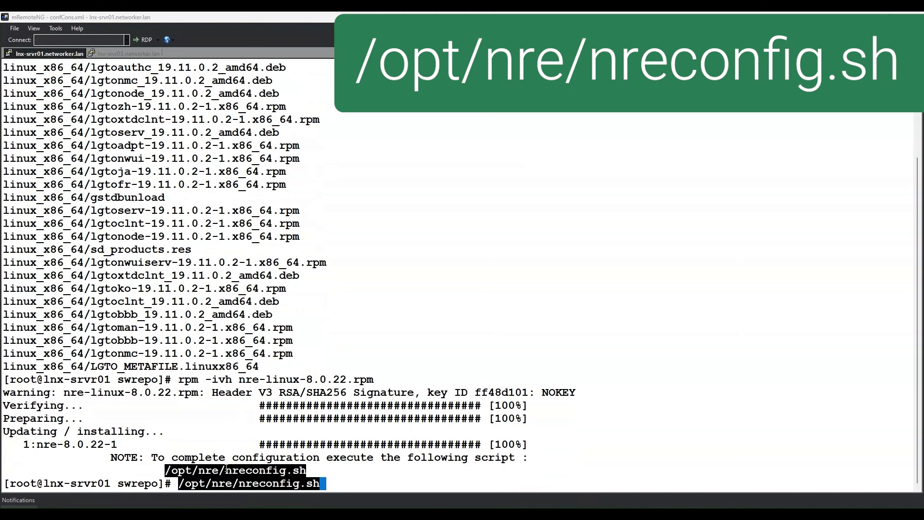
key("Return")
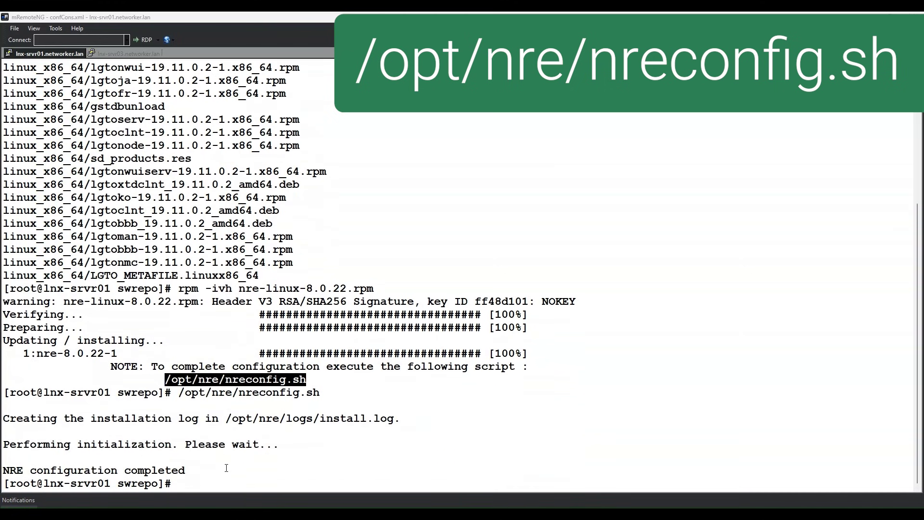
- List the contents of the /opt/nre directory in long format
type("ls -l /opt/nre")
key("Return")
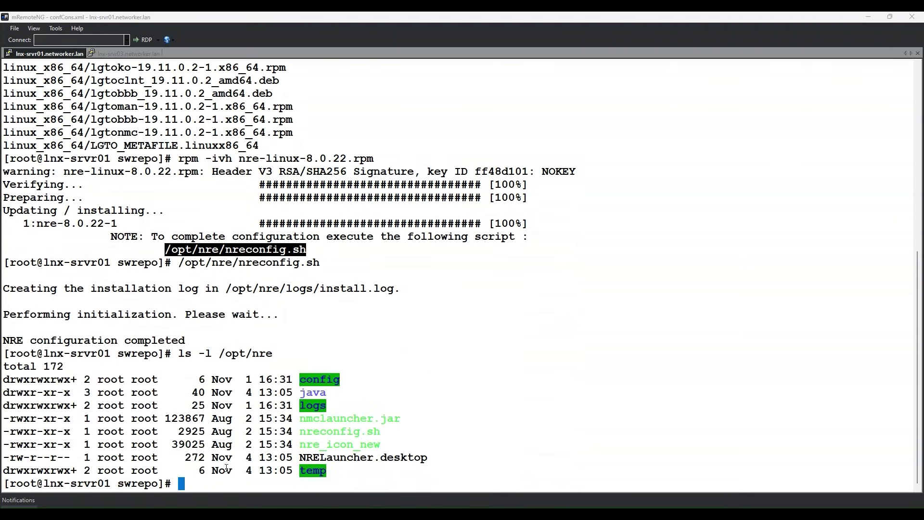
key("Return")
key("Return")
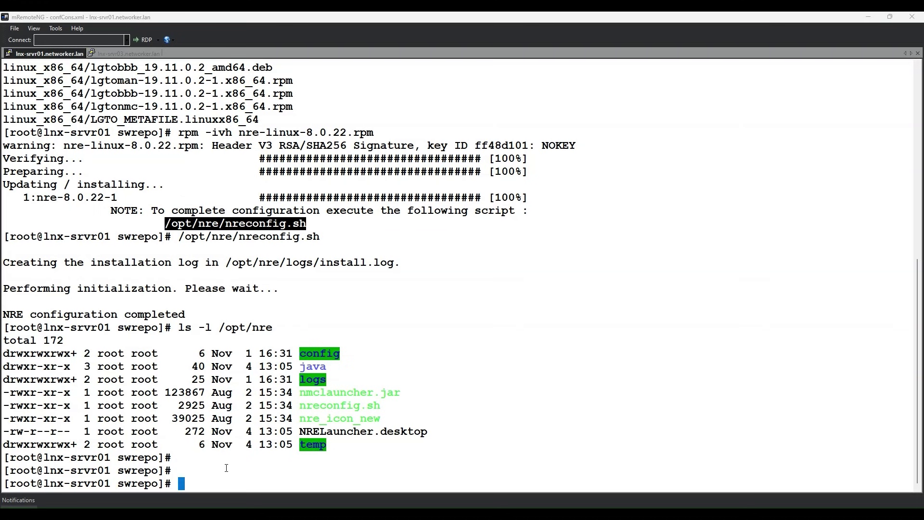
- Change to the extracted linux_x86_64 directory and list its files in long format
type("cd lin")
key("Tab")
key("Return")
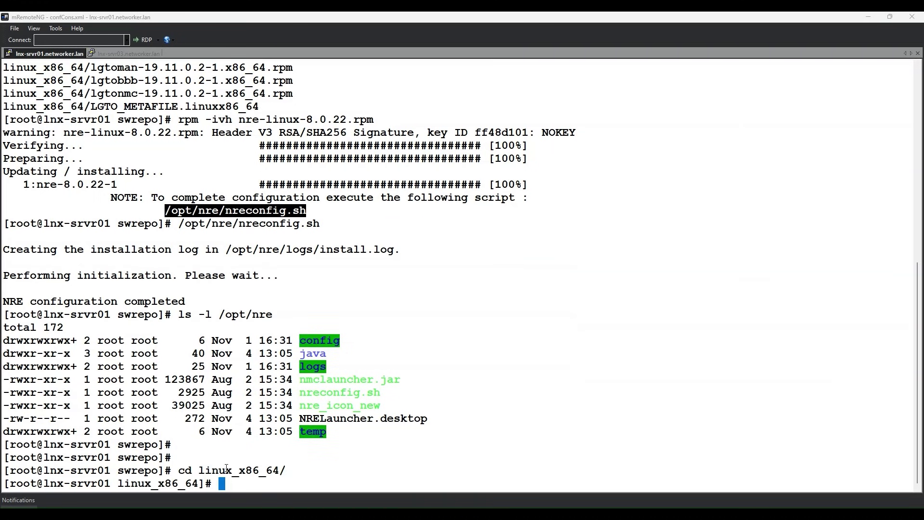
key("Return")
type("ls -")
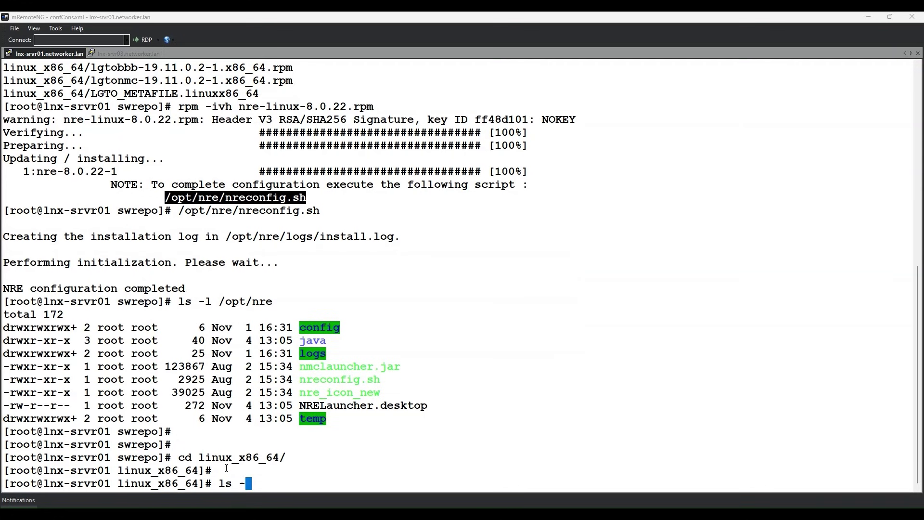
type("l")
key("Return")
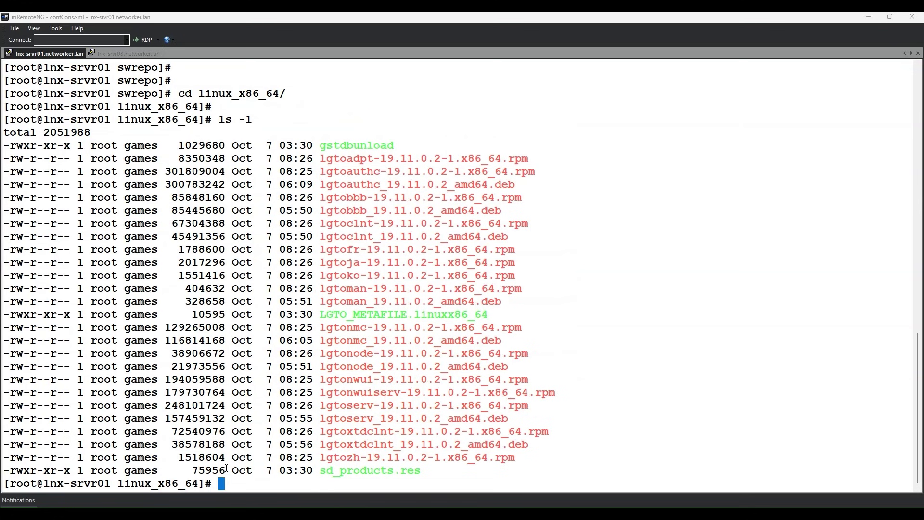
- List only the RPM packages in the linux_x86_64 directory using ls -l | grep rpm
key("Return")
type("ls -l")
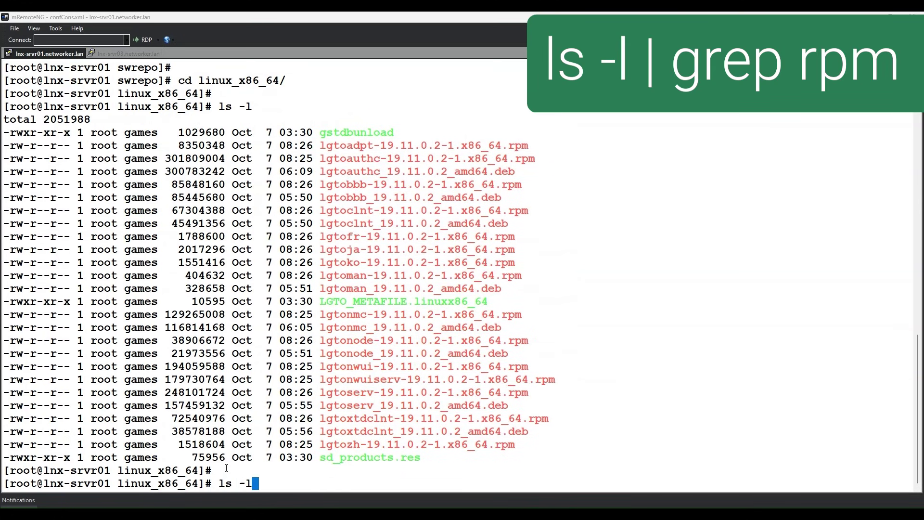
type(" | grep rpm")
key("Return")
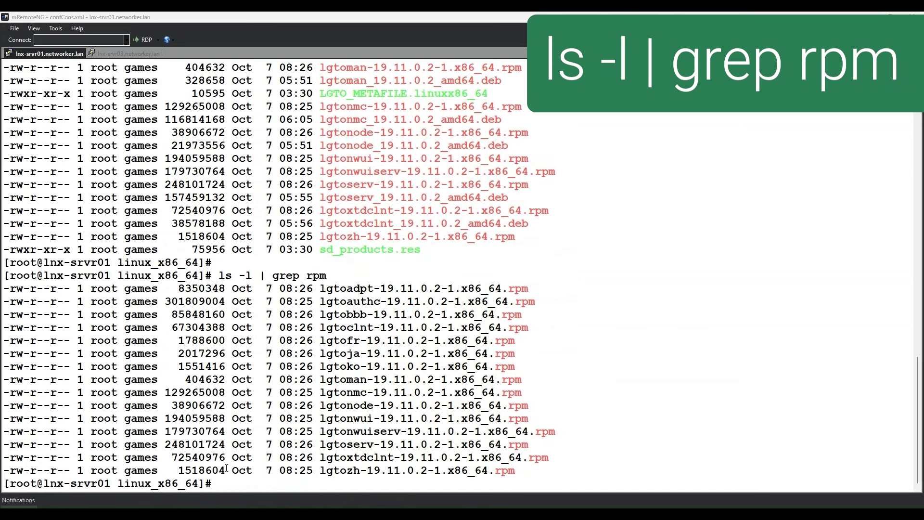
key("Return")
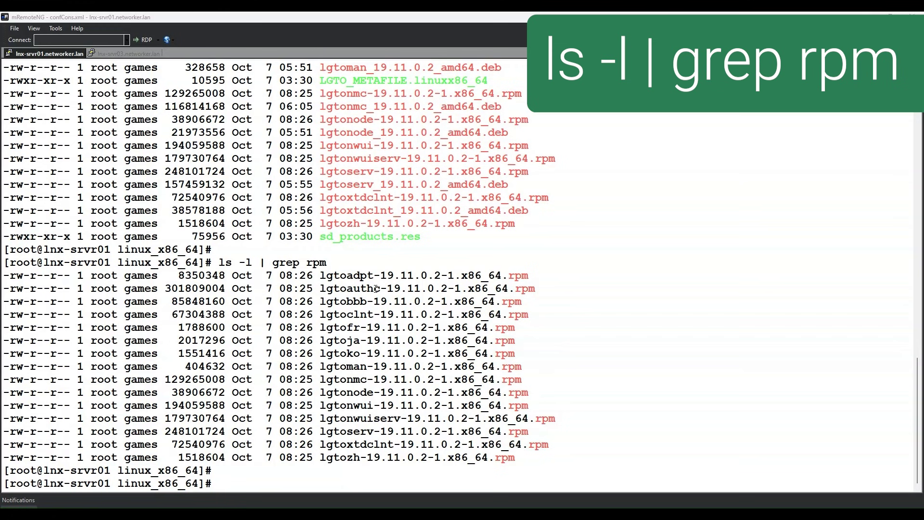
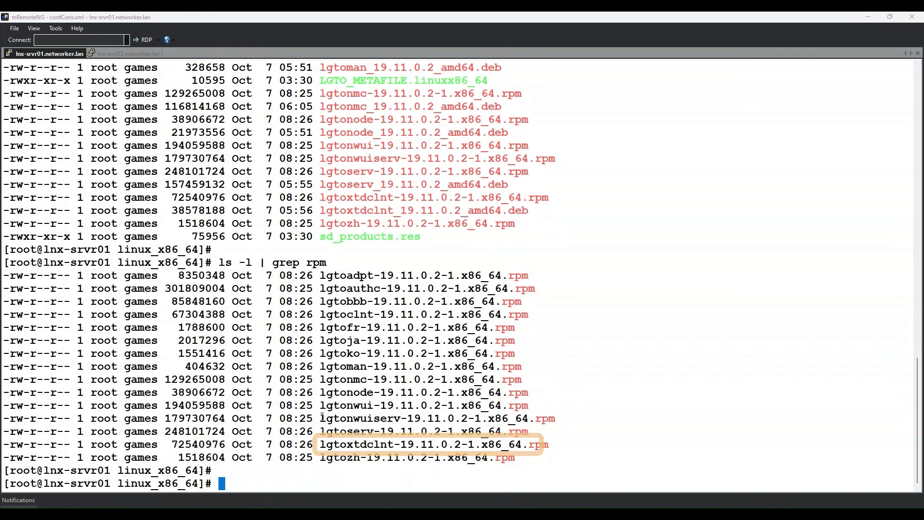
- Start an rpm -ivh command with the lgtoauthc, lgtoclnt and lgtoman 19.11.0.2-1 x86_64 packages
type("rpm -ivh")
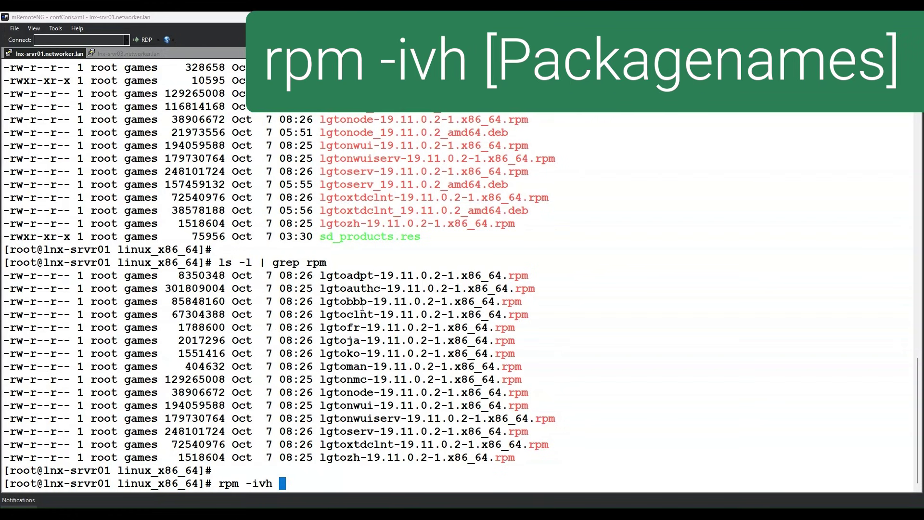
double_click(350, 288)
right_click(349, 313)
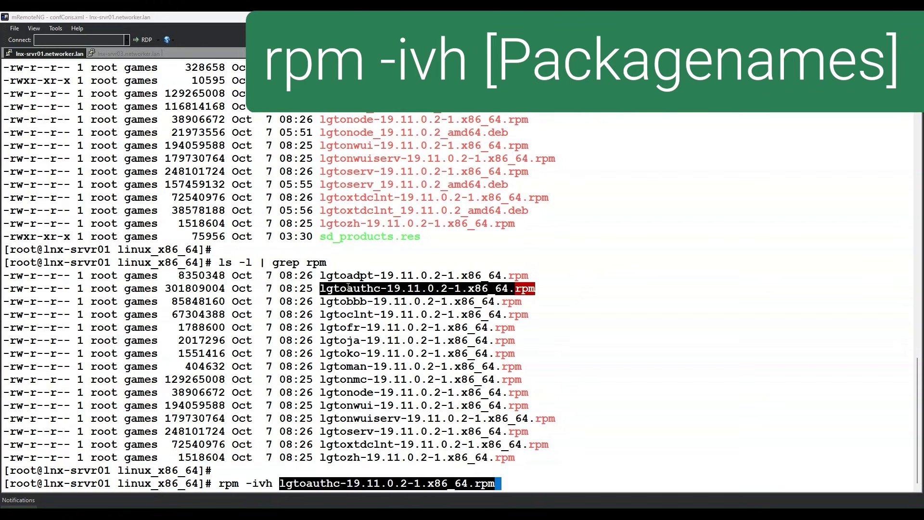
double_click(350, 315)
right_click(350, 314)
double_click(356, 366)
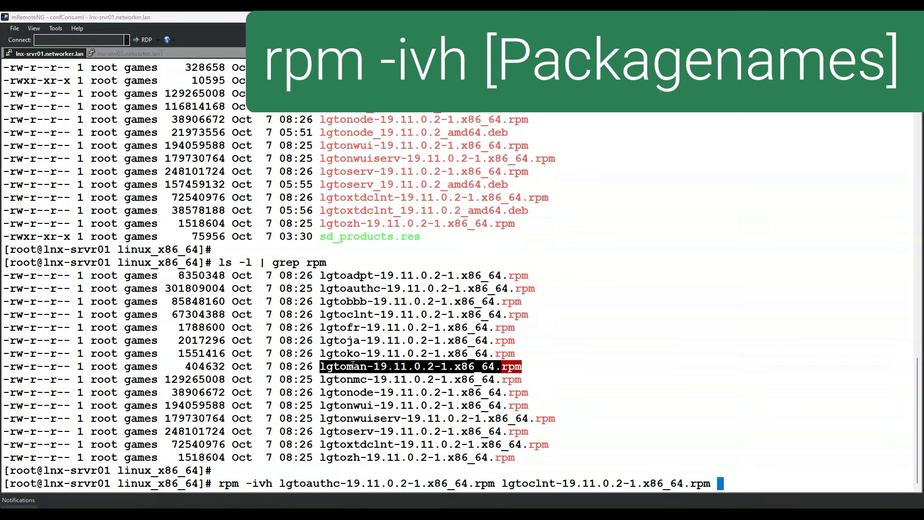
right_click(356, 366)
double_click(356, 366)
right_click(356, 366)
- Add the lgtonmc, lgtonwuiserv, lgtoserv and other required server packages to the rpm command and run the installation
double_click(359, 380)
right_click(358, 382)
double_click(361, 405)
right_click(361, 405)
double_click(365, 418)
right_click(365, 418)
double_click(368, 430)
right_click(369, 430)
key("Return")
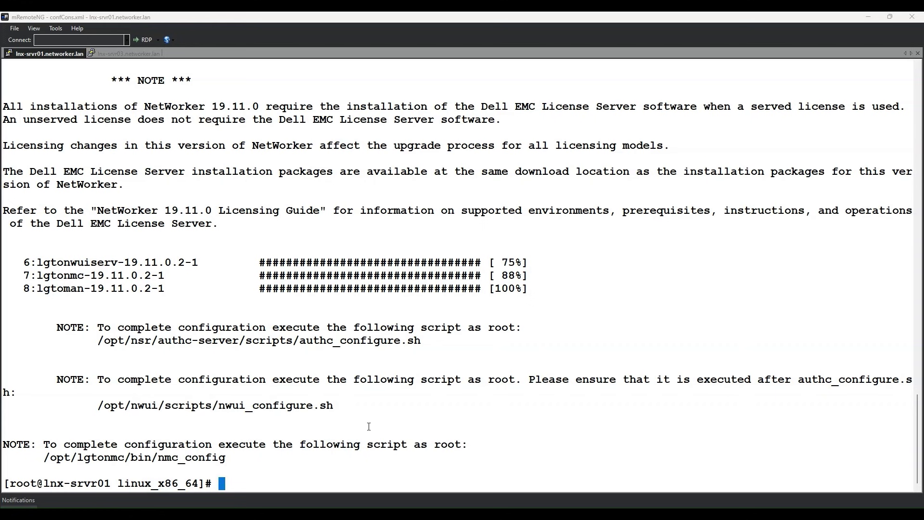
- Run the /opt/nsr/authc-server/scripts/authc_configure.sh script and accept the default JRE directory /opt/nre/java/latest
left_click_drag(110, 345, 416, 339)
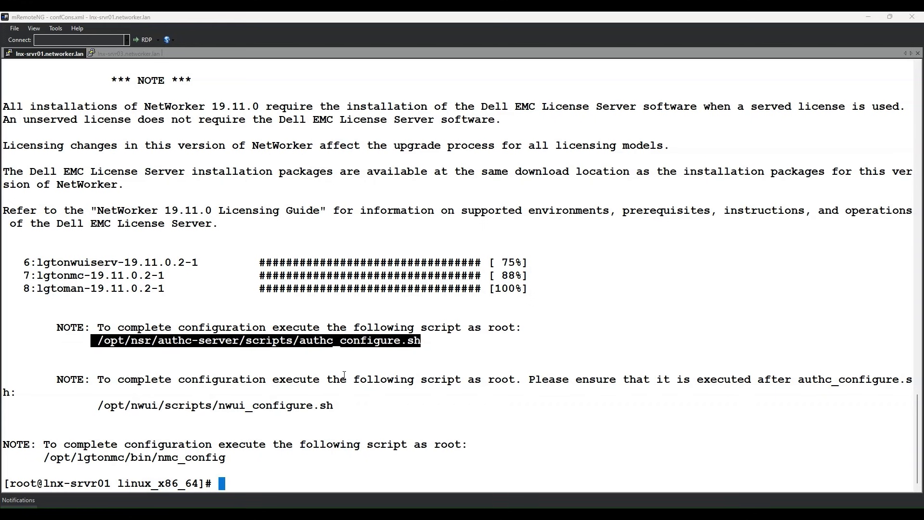
left_click_drag(99, 407, 334, 410)
left_click_drag(43, 461, 220, 456)
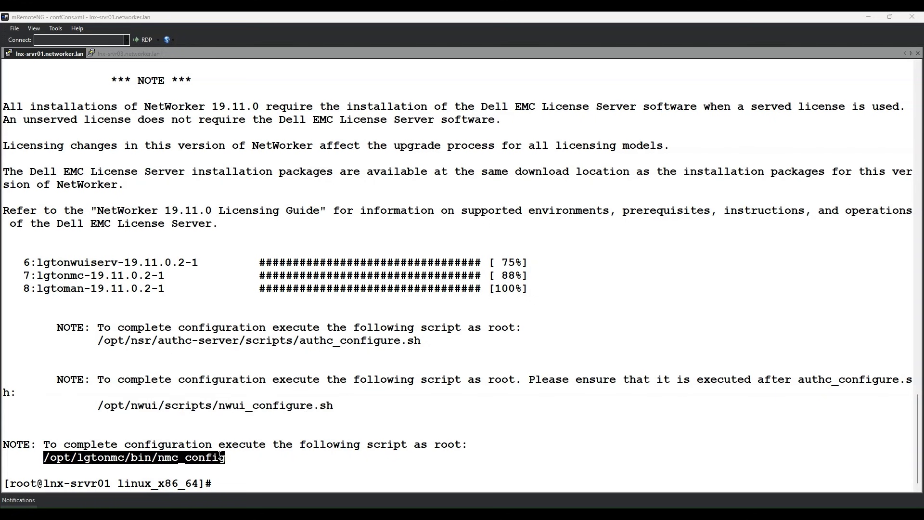
double_click(274, 340)
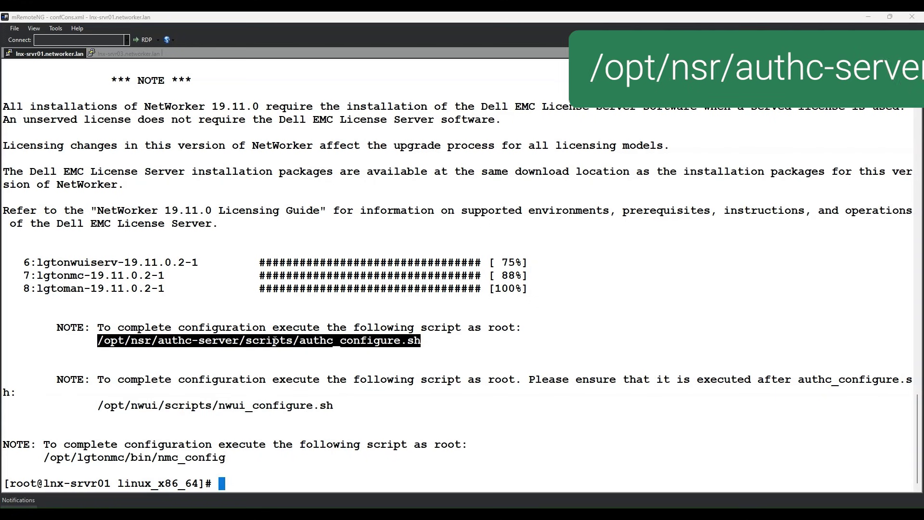
right_click(292, 432)
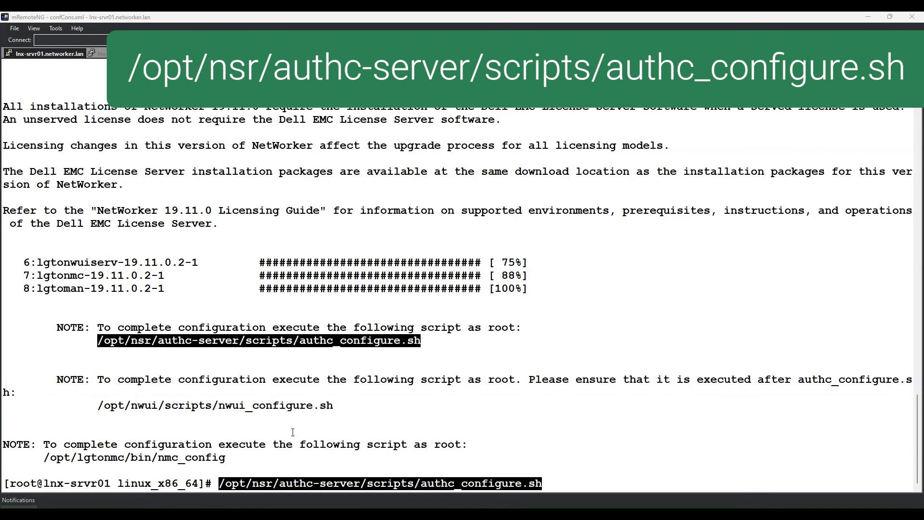
key("Return")
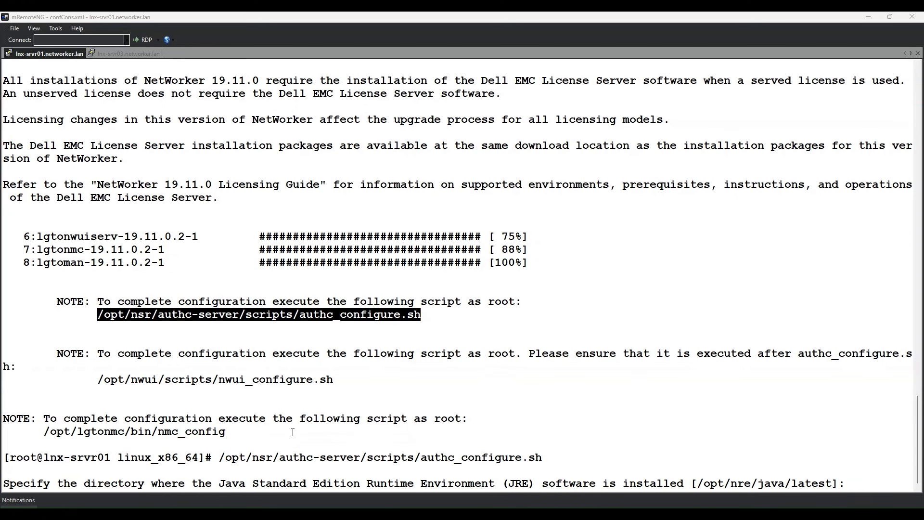
key("Return")
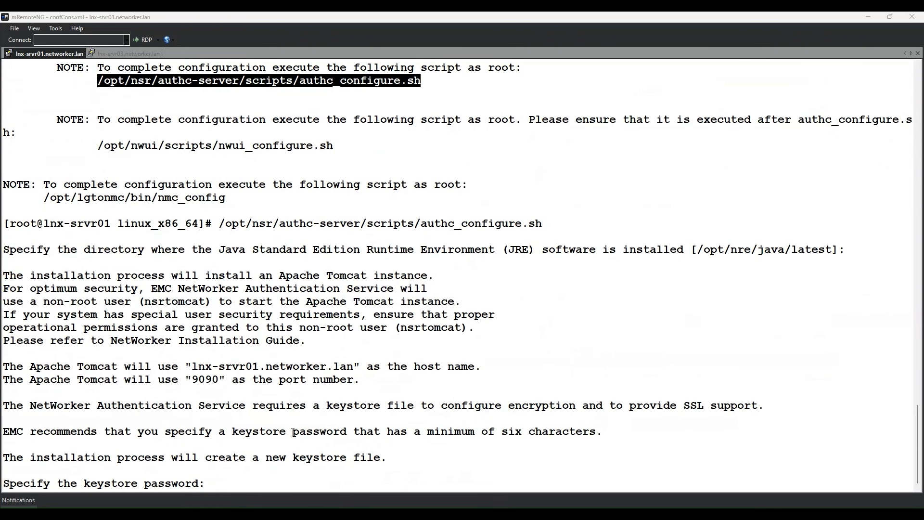
- Enter and confirm the authentication service's keystore password and the initial administrator password
key("Return")
key("Return")
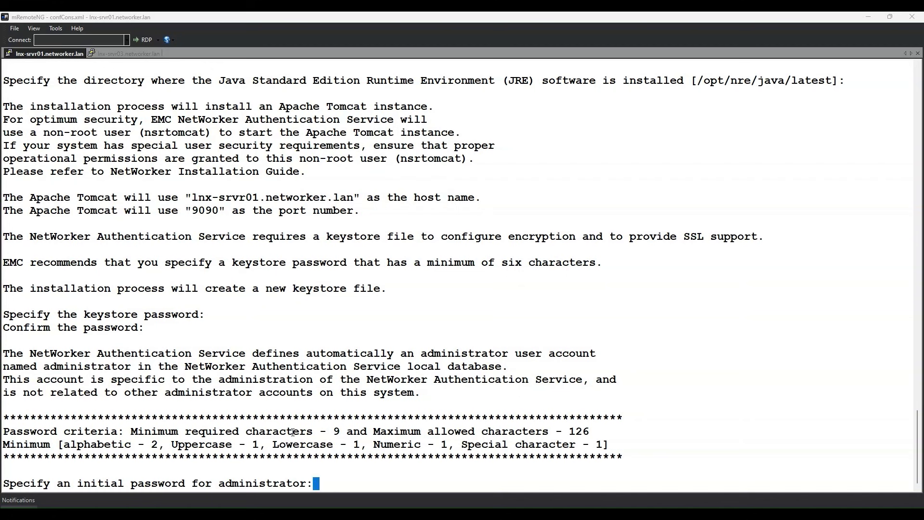
key("Return")
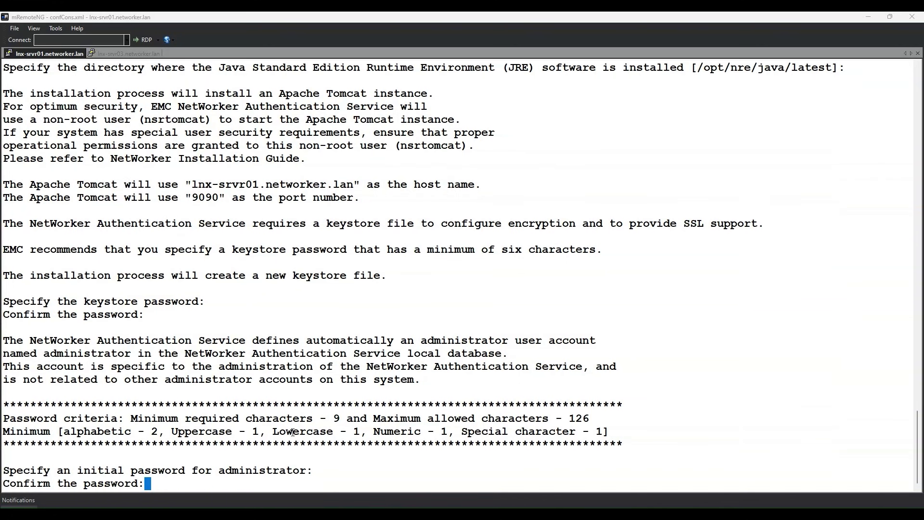
key("Return")
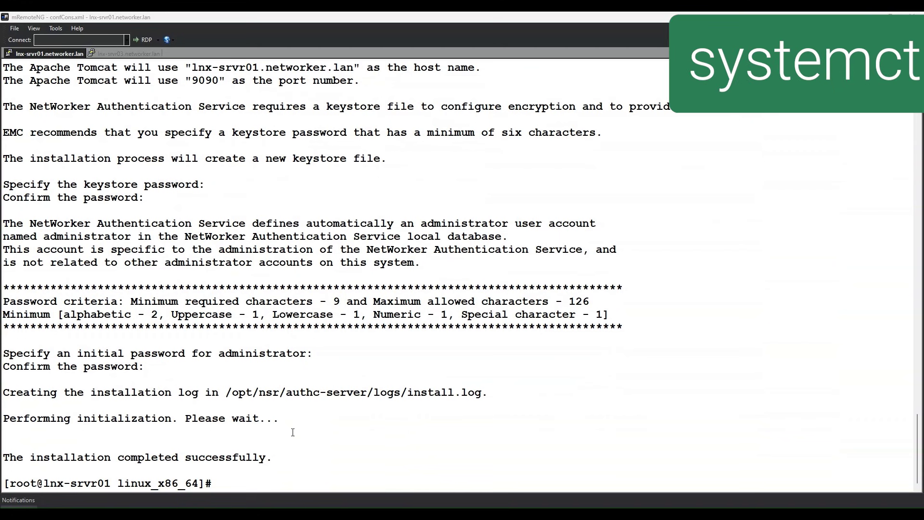
- Start the NetWorker service with systemctl start networker
type("sy")
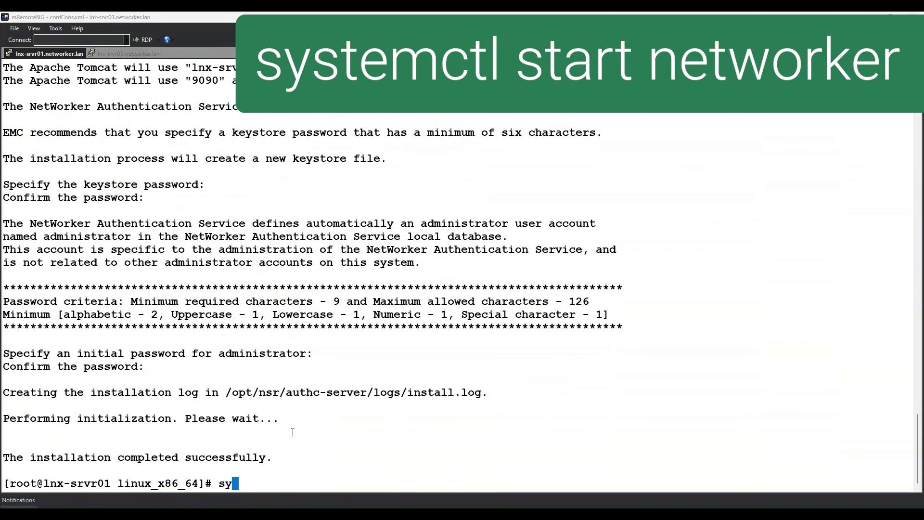
type("stemctl start")
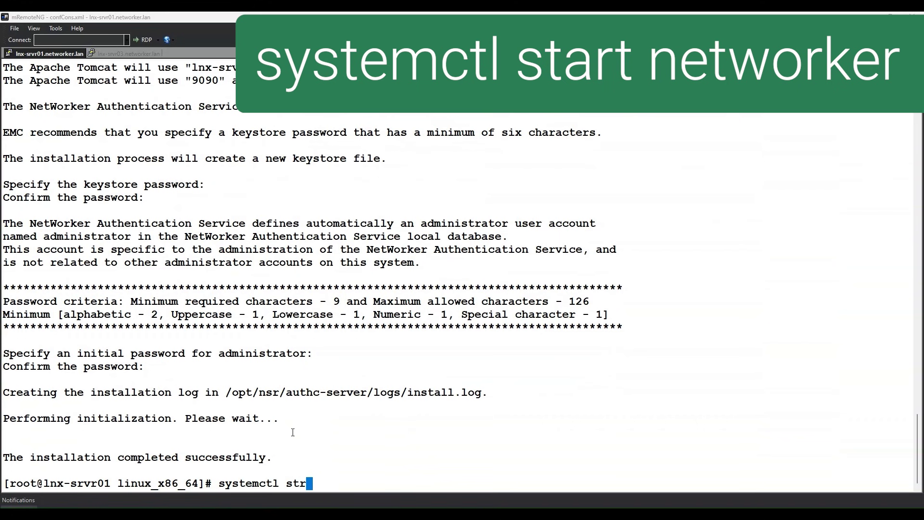
type(" networker")
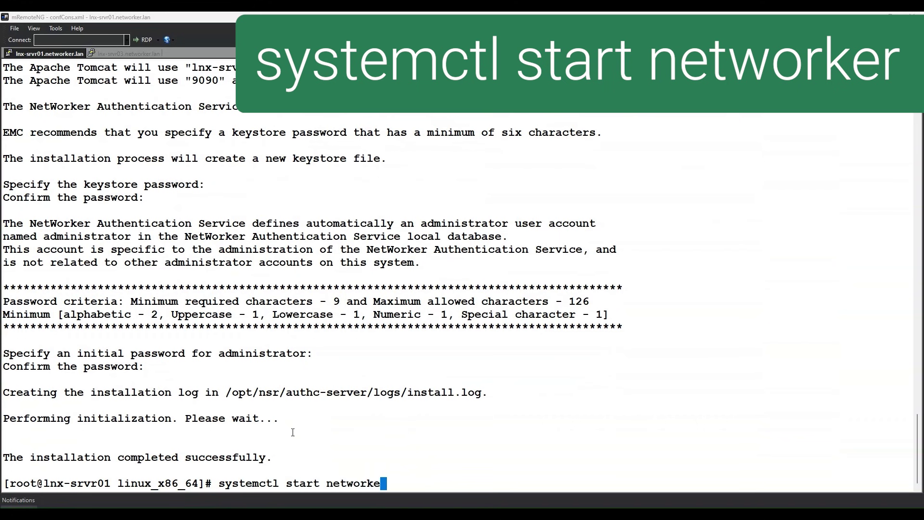
key("Return")
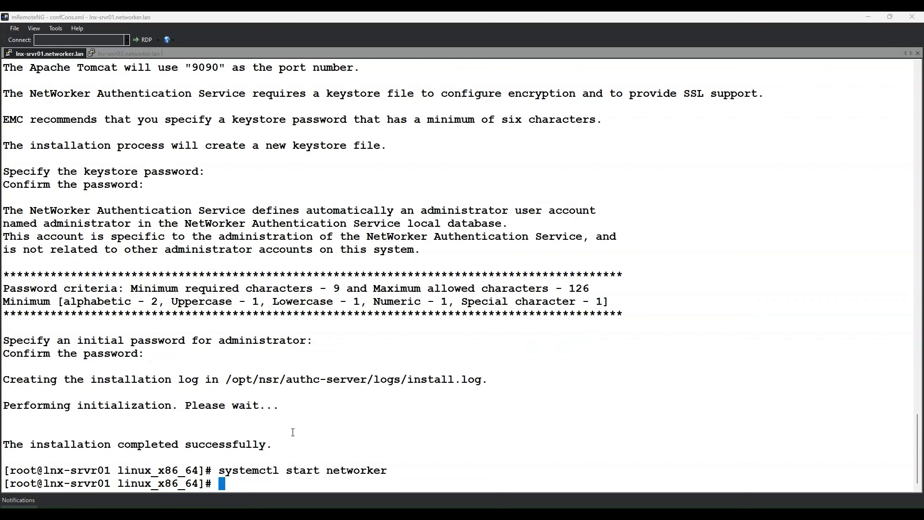
- Test the authentication service port with curl -v localhost:9090 and examine the connection and HTTP response lines
type("curl -v")
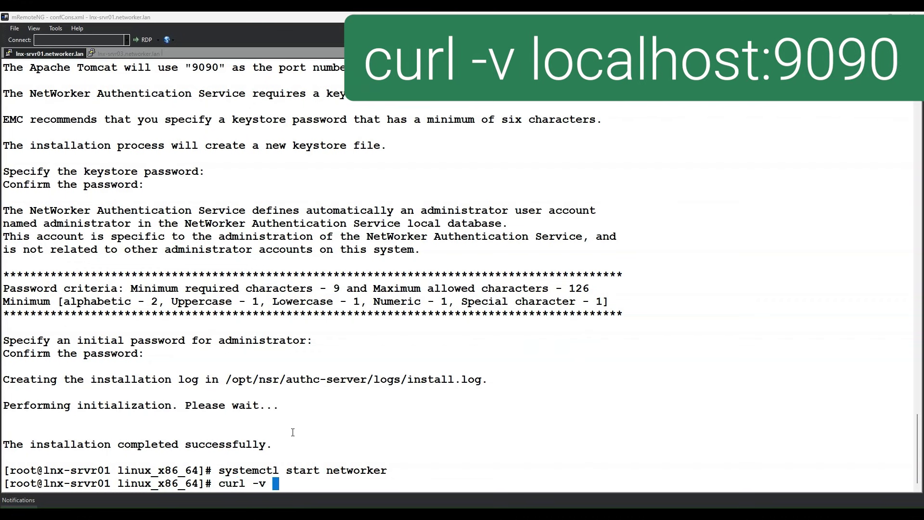
type(" localhost")
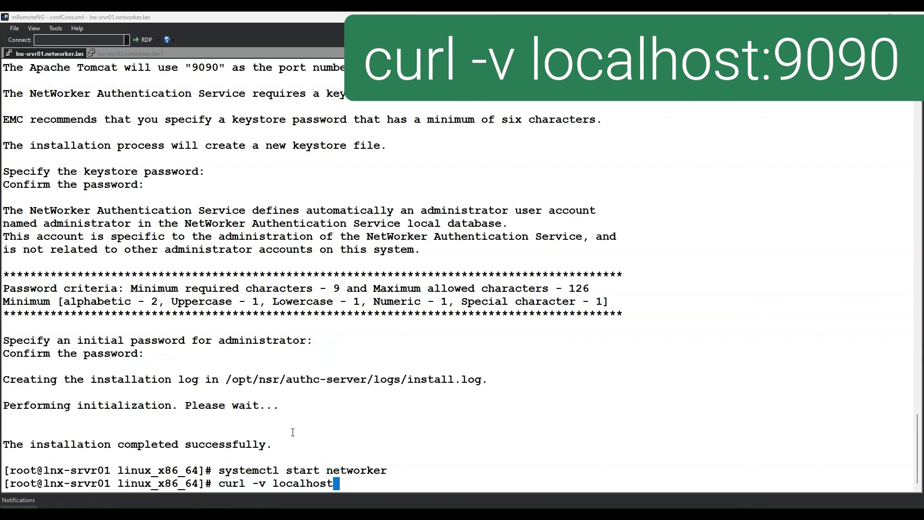
type(":9090")
key("Return")
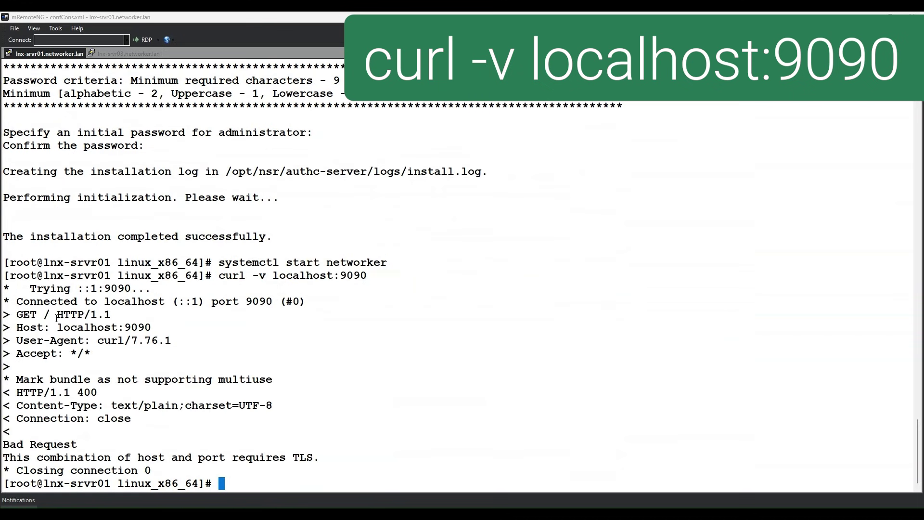
left_click_drag(17, 301, 304, 302)
left_click_drag(337, 379, 331, 387)
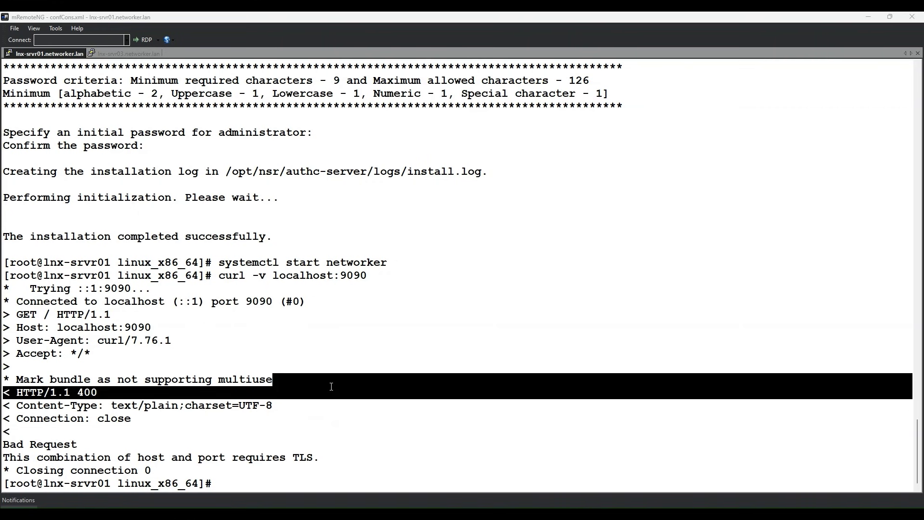
left_click(311, 456)
- Run the /opt/nwui/scripts/nwui_configure.sh script named in the installation notes
scroll(309, 431, "up", 5)
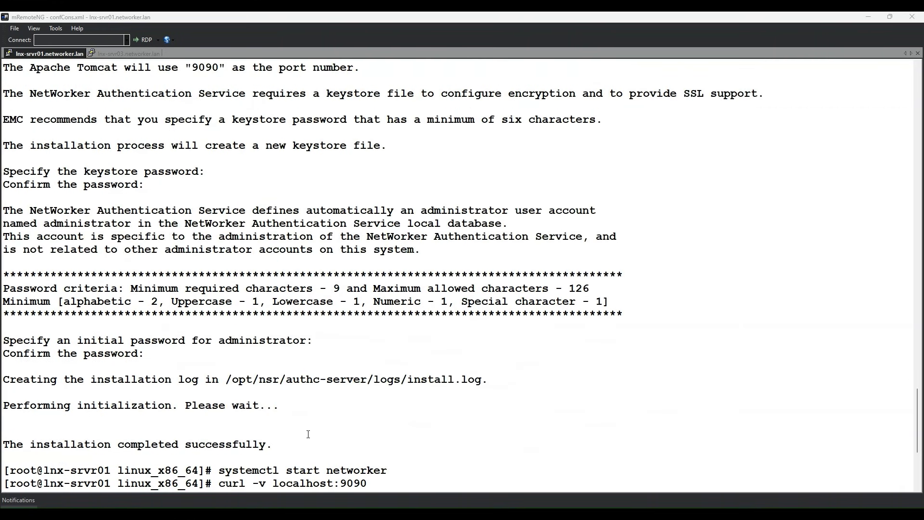
scroll(308, 434, "up", 5)
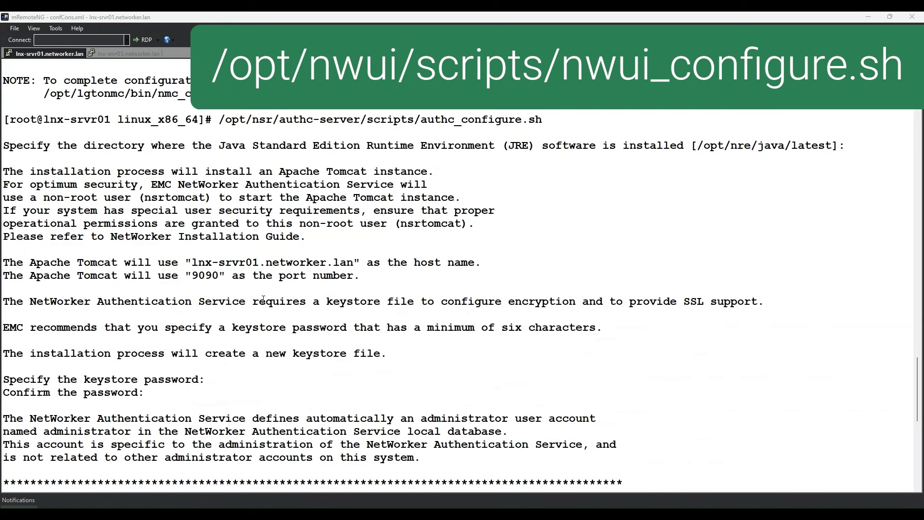
scroll(263, 299, "up", 5)
double_click(251, 249)
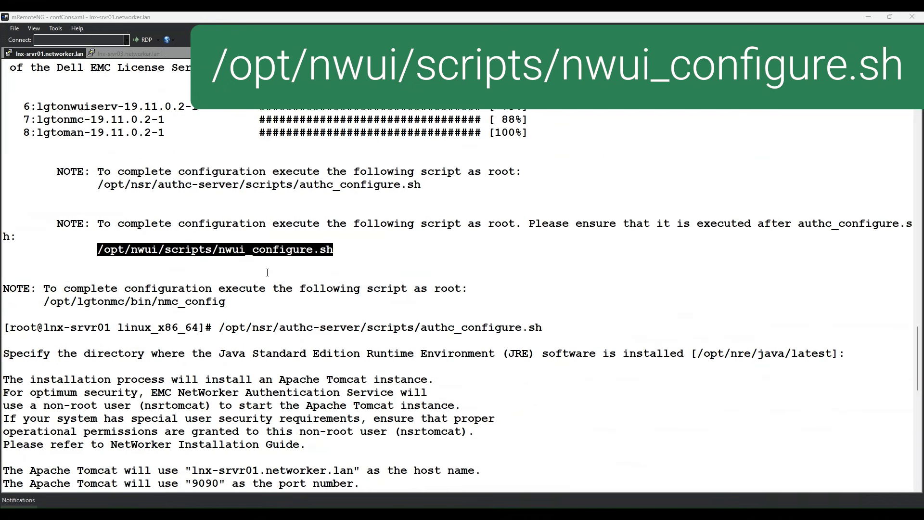
right_click(280, 298)
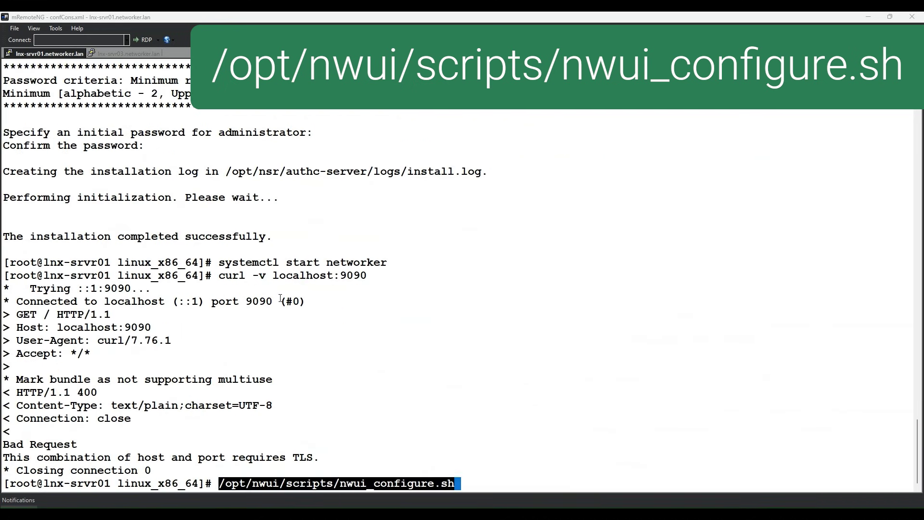
key("Return")
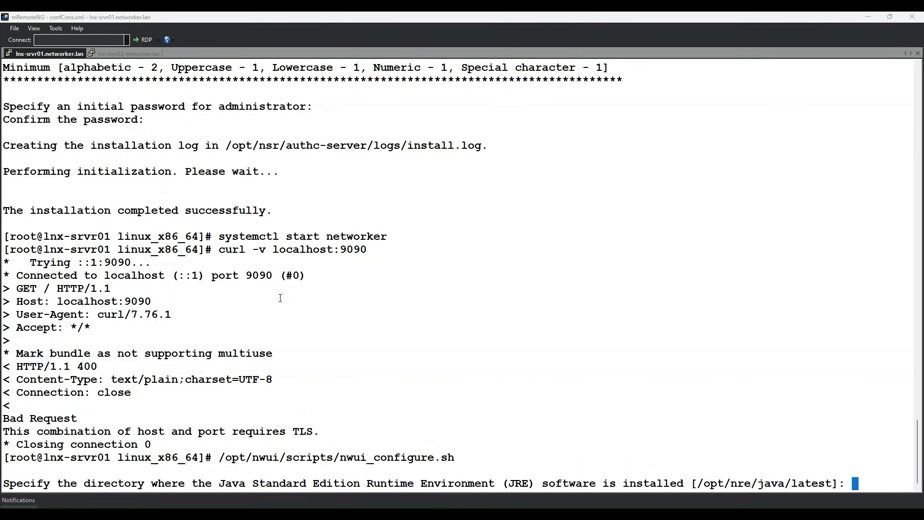
- Accept the default JRE directory, authentication host, managed server host and AUTHC port 9090, and enter and confirm the NWUI keystore password
key("Return")
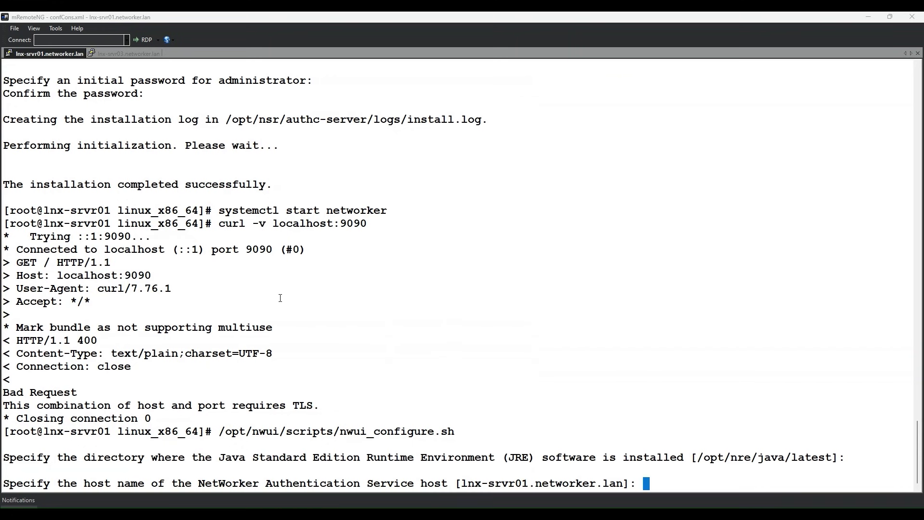
key("Return")
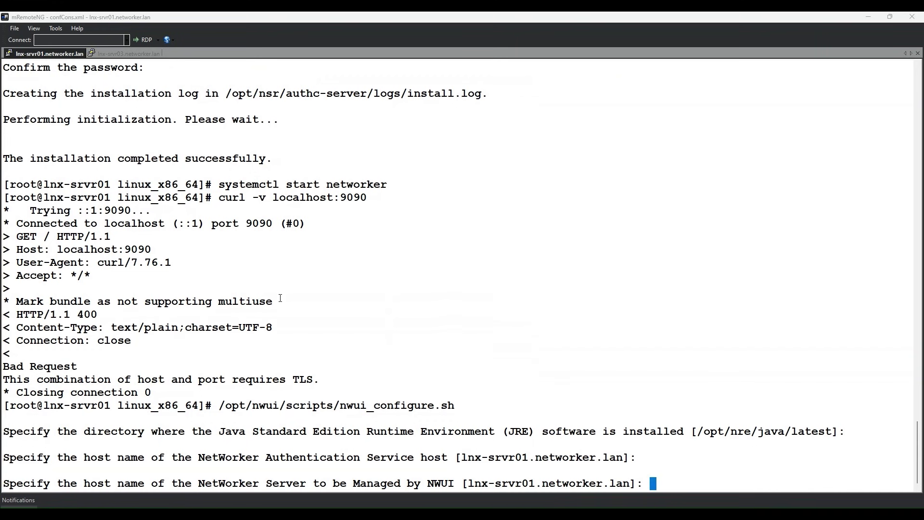
key("Return")
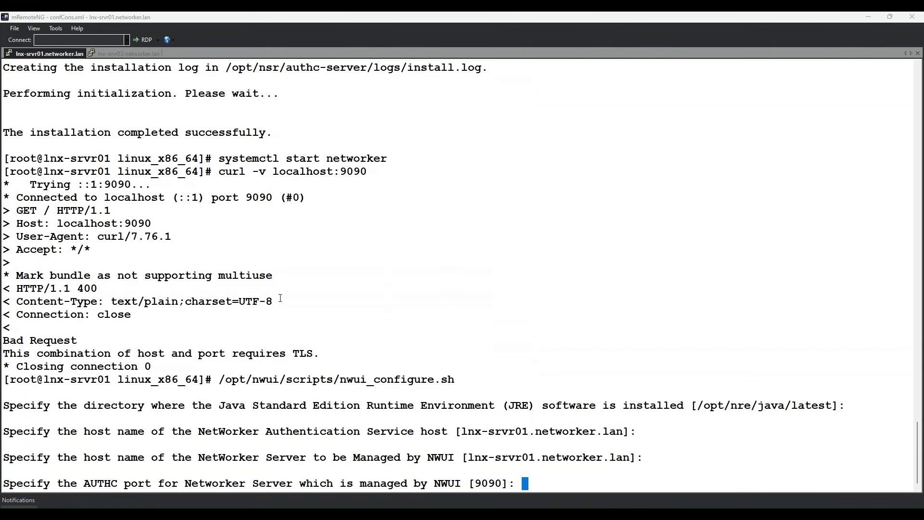
key("Return")
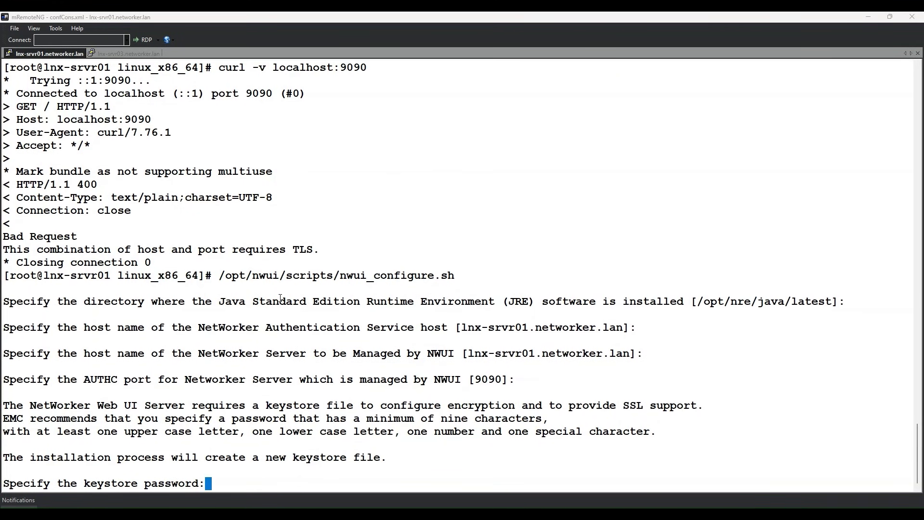
key("Return")
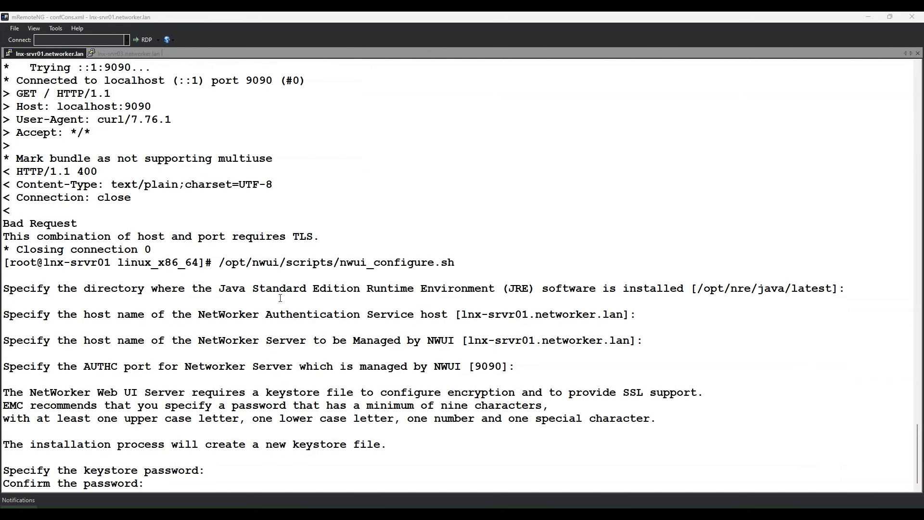
key("Return")
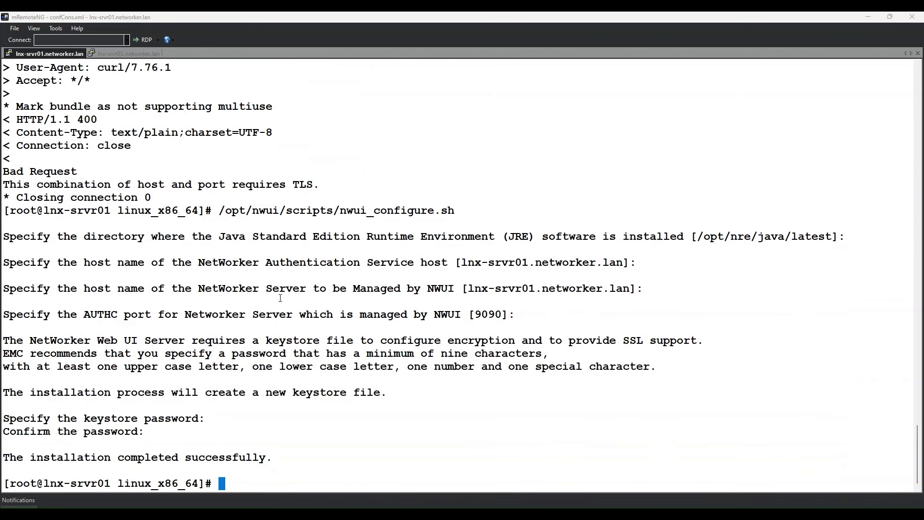
- Start the NetWorker web UI service with systemctl start nwui
type("syste")
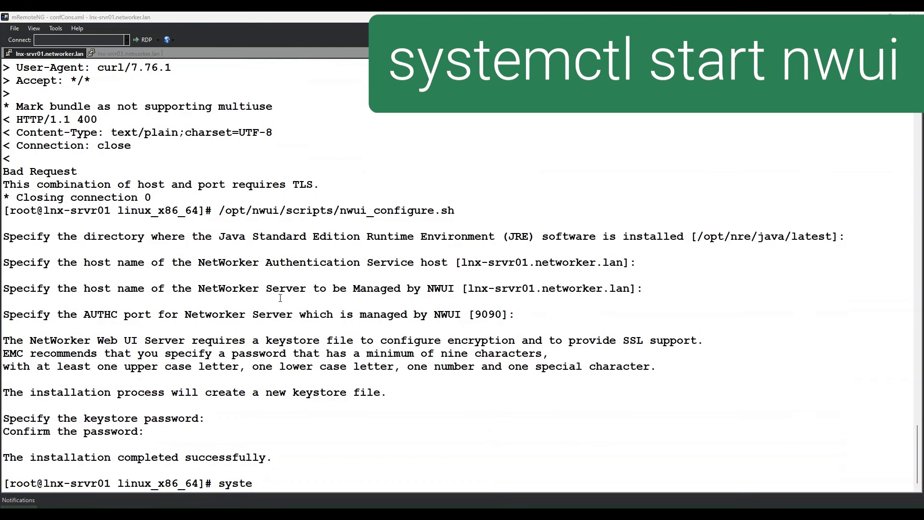
type("mctl start nwui")
key("Return")
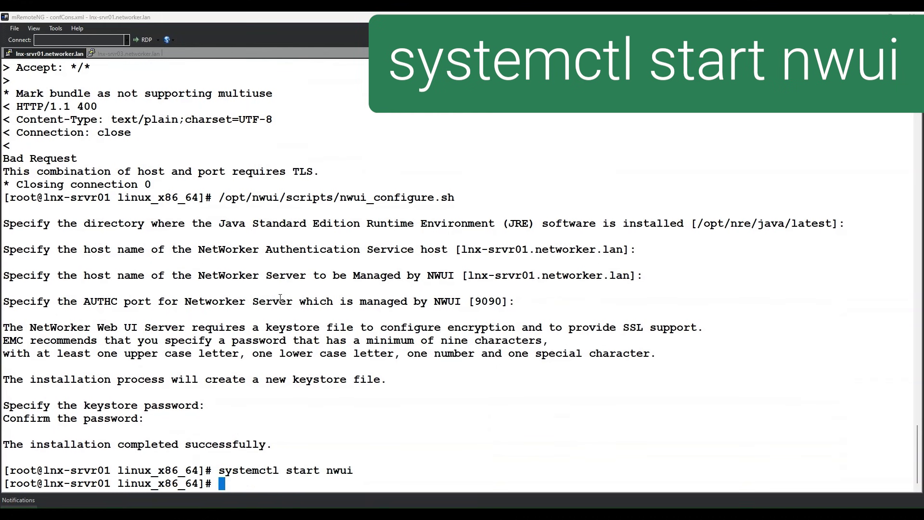
key("Return")
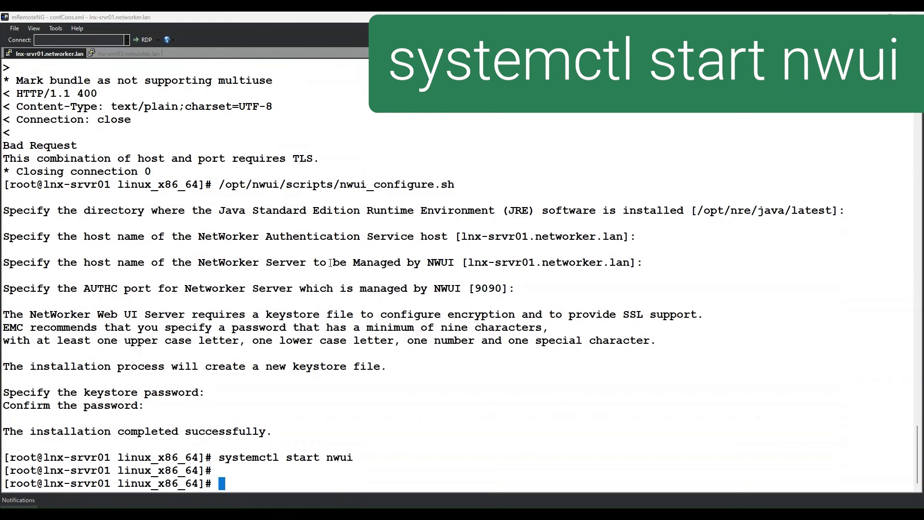
- Run the /opt/lgtonmc/bin/nmc_config script named in the installation notes
scroll(331, 265, "up", 15)
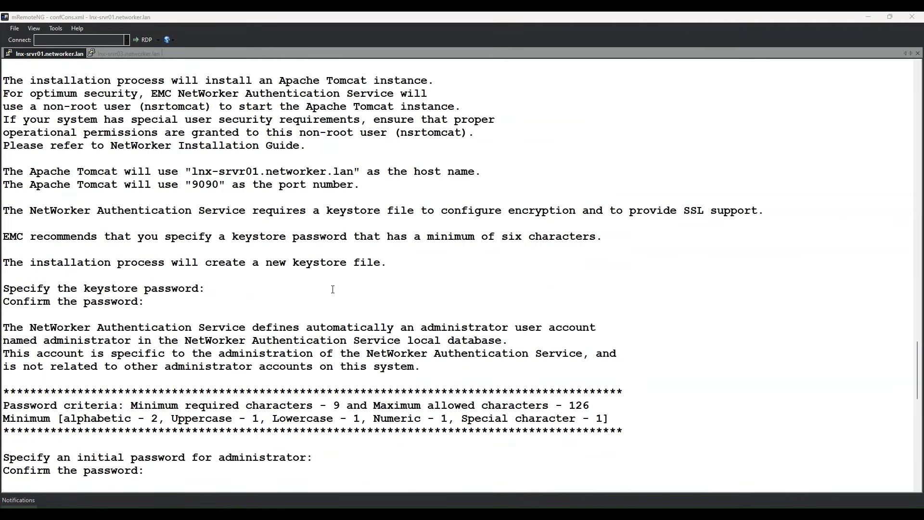
scroll(333, 289, "up", 5)
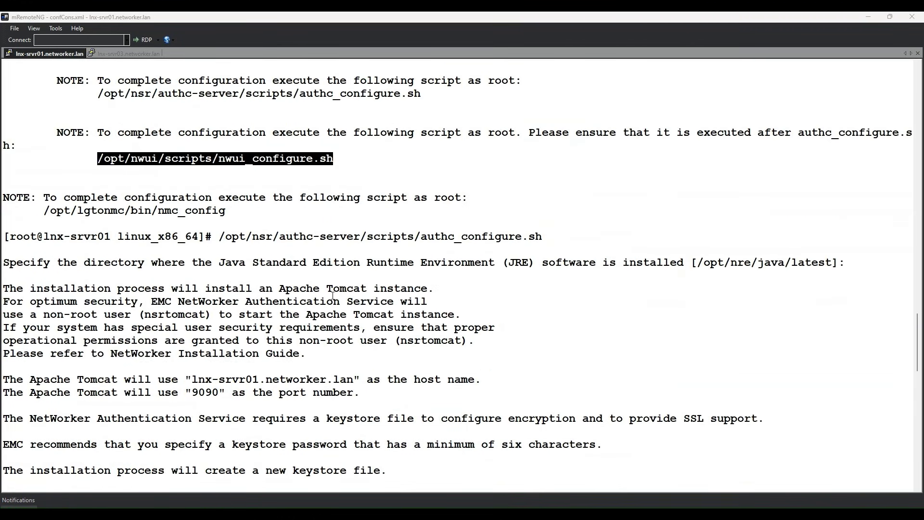
double_click(139, 211)
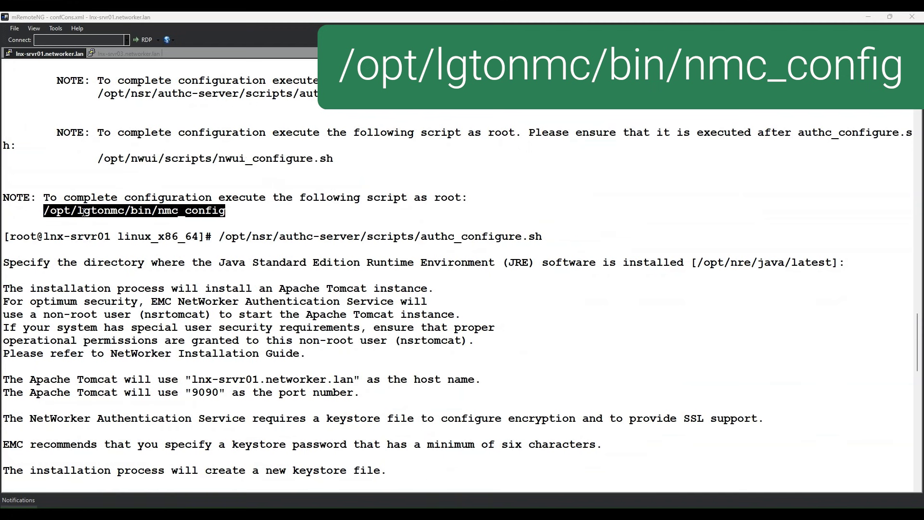
right_click(269, 342)
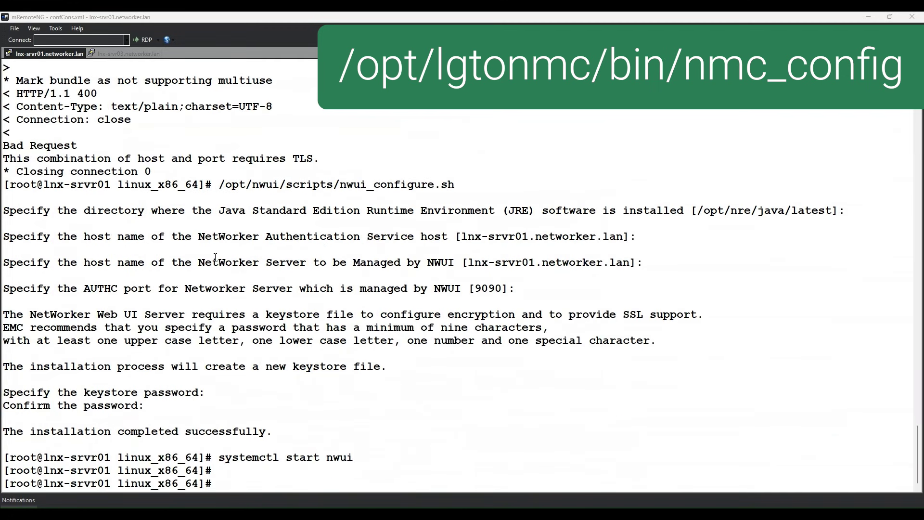
key("Return")
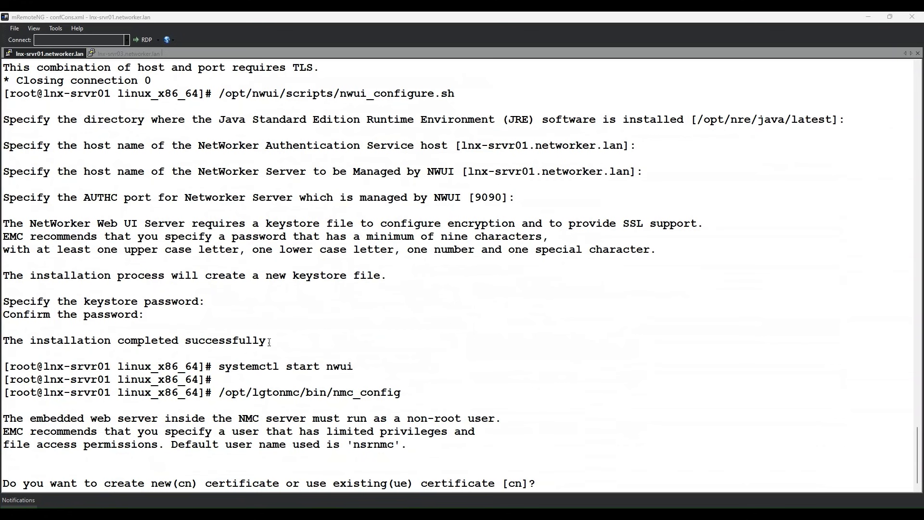
- Accept the NMC defaults: new certificate, database directory /nsr/nmc/nmcdb, no 8.x.x data migration, authentication host lnx-srvr01.networker.lan, and daemons started after configuration
key("Return")
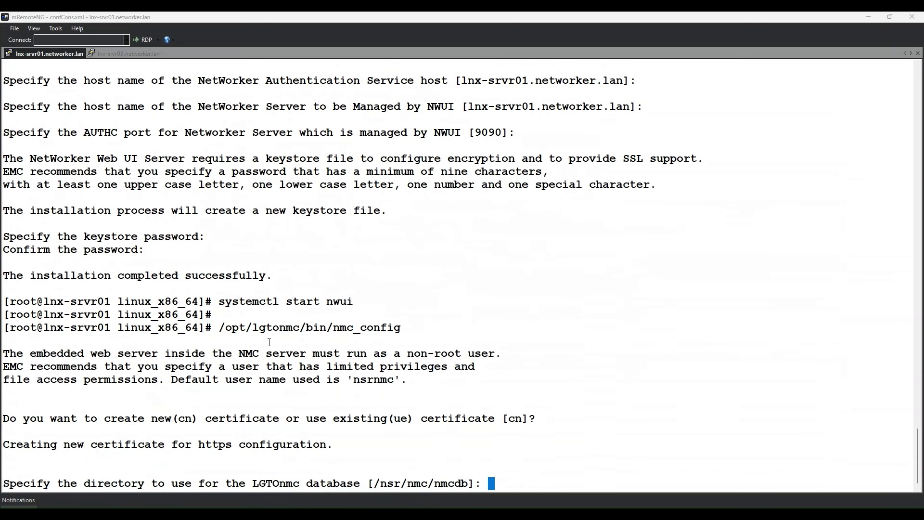
key("Return")
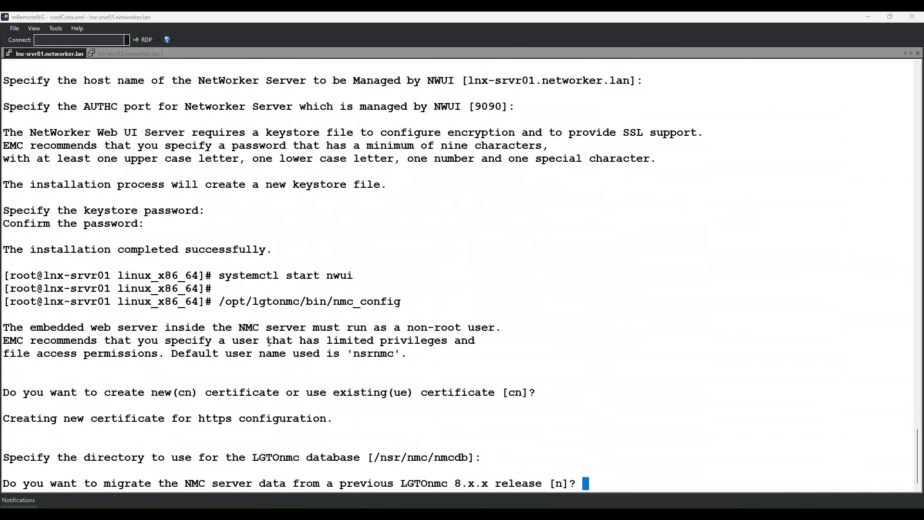
key("Return")
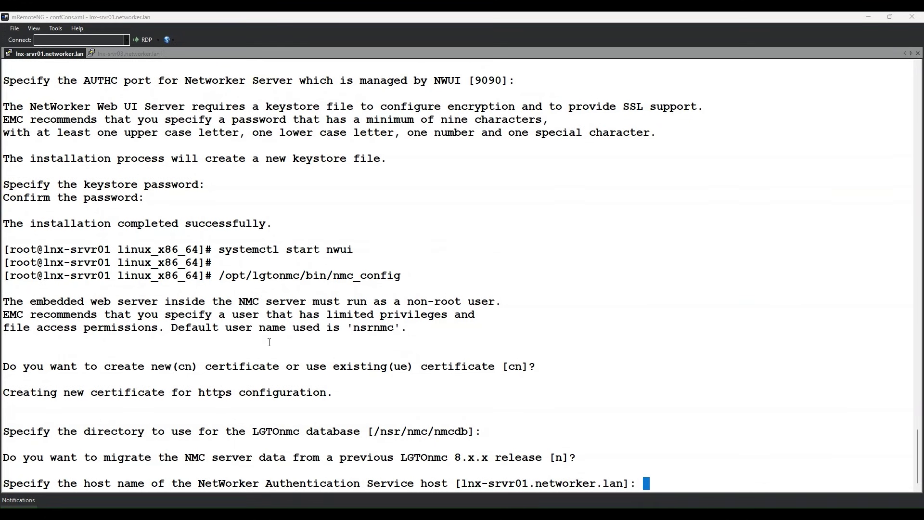
key("Return")
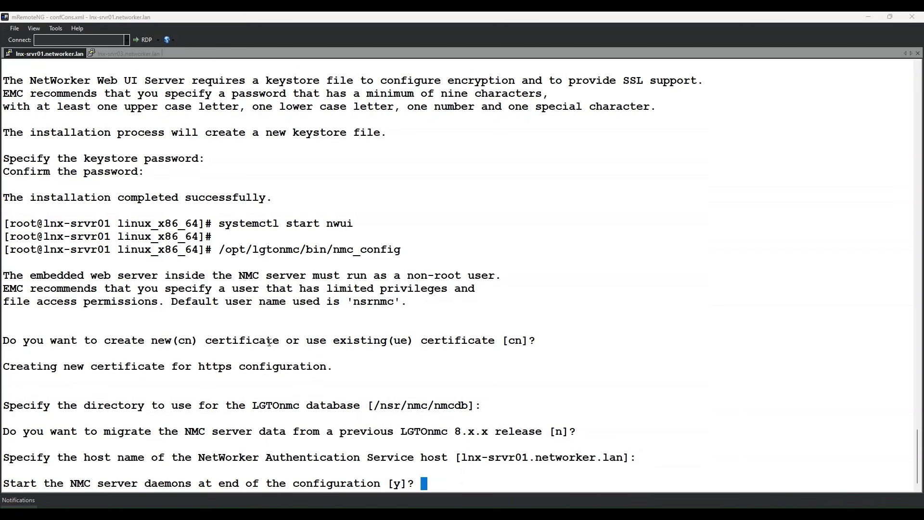
key("Return")
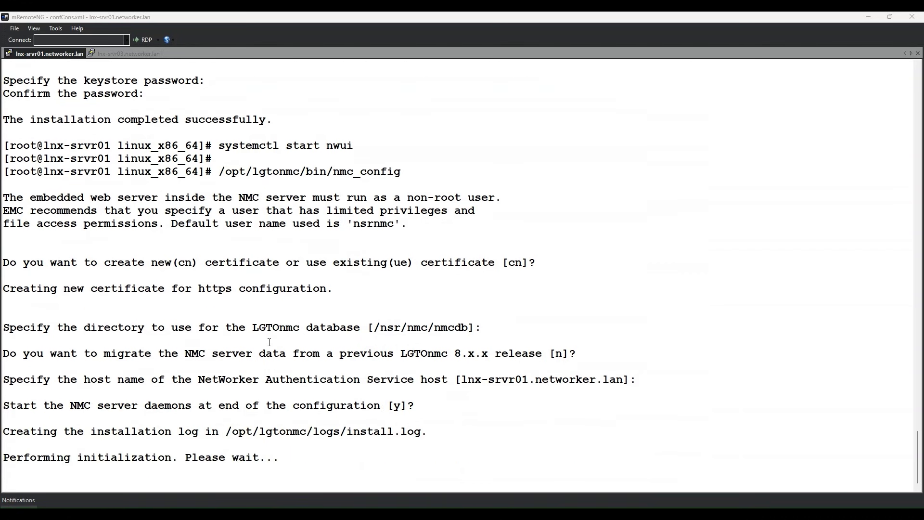
key("Return")
key("Return")
key("Return")
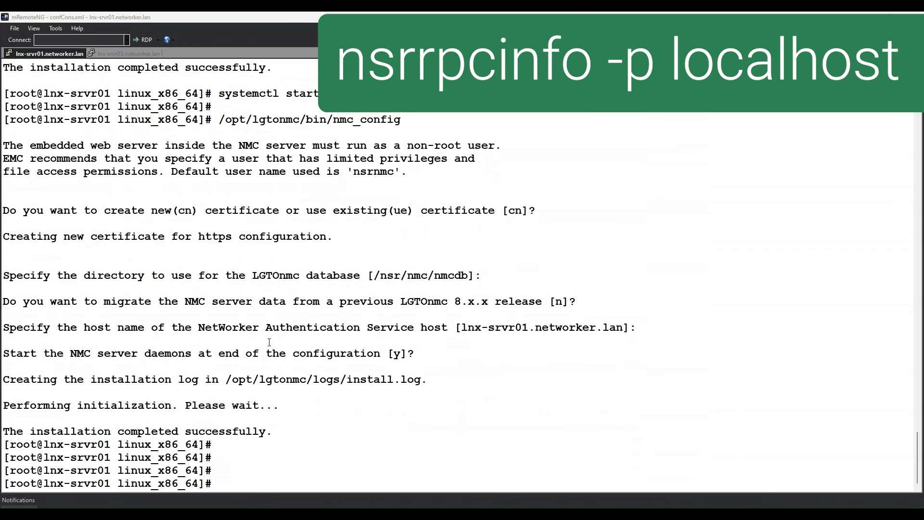
- List the registered NetWorker services with nsrrpcinfo -p localhost and examine the service port range with nsrports
type("nsrrpcinfo -p localhost")
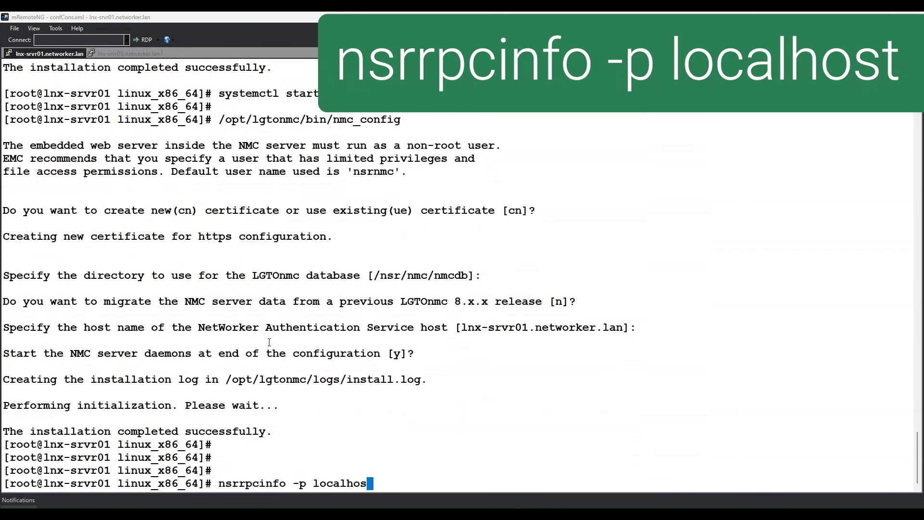
key("Return")
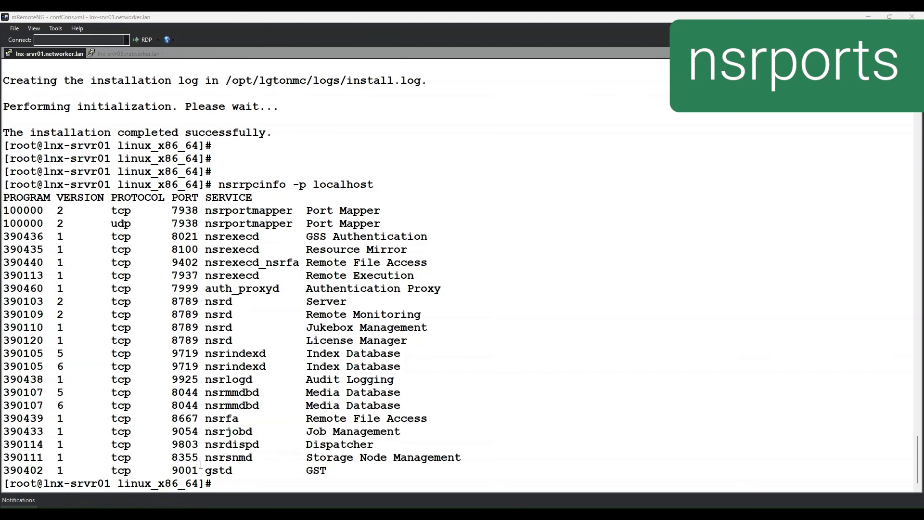
type("nsrport")
type("s")
key("Return")
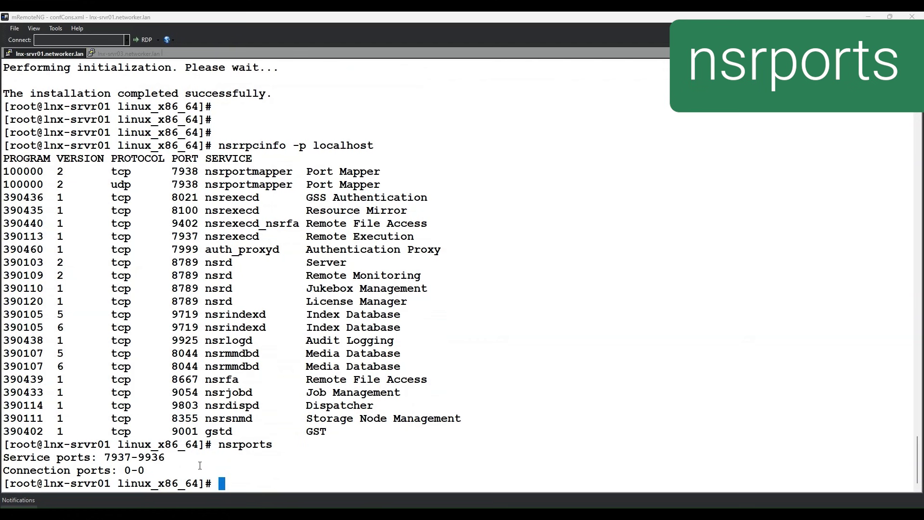
left_click_drag(104, 458, 165, 458)
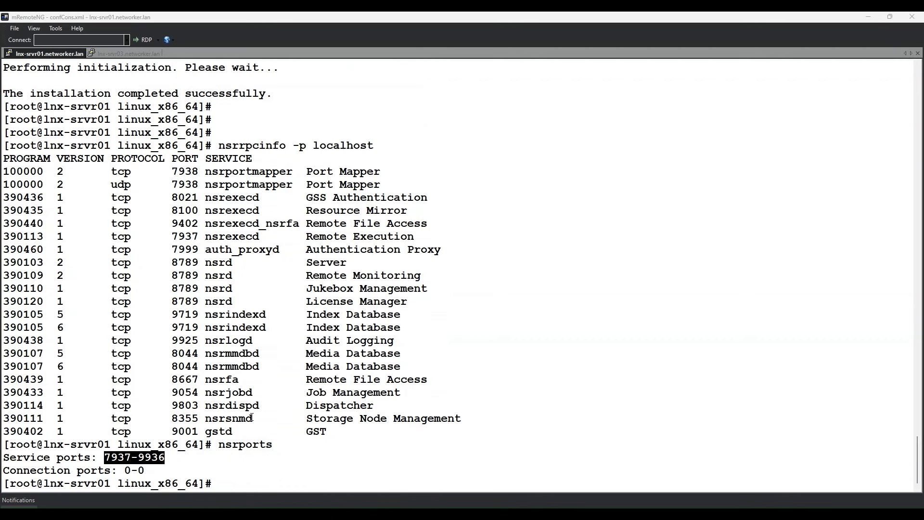
- Switch to the lnx-srvr03 session and install the nre-linux-8.0.22.deb package with dpkg -i
key("ctrl+Tab")
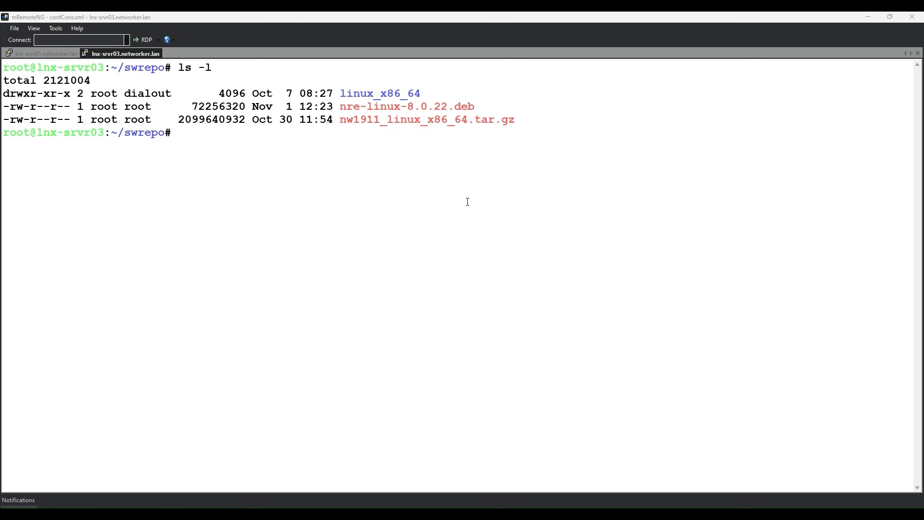
type("dpkg -i ")
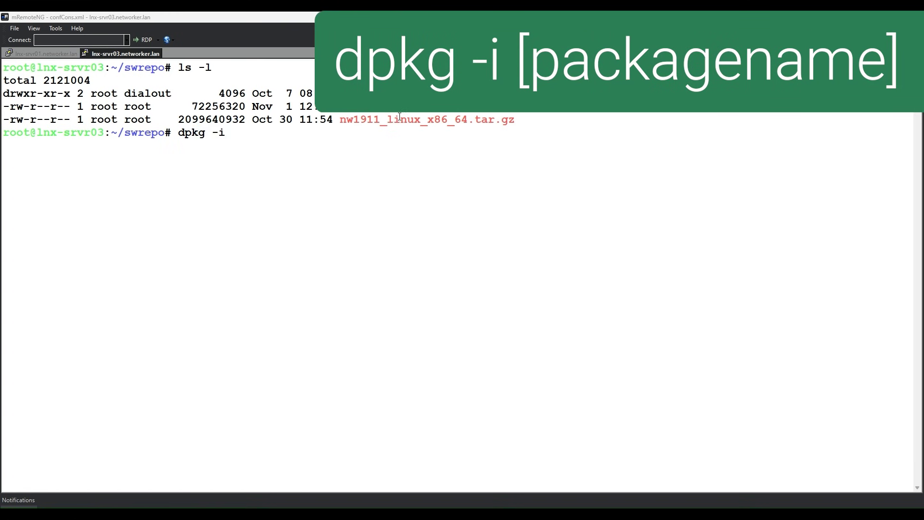
type("nr")
key("Tab")
key("Return")
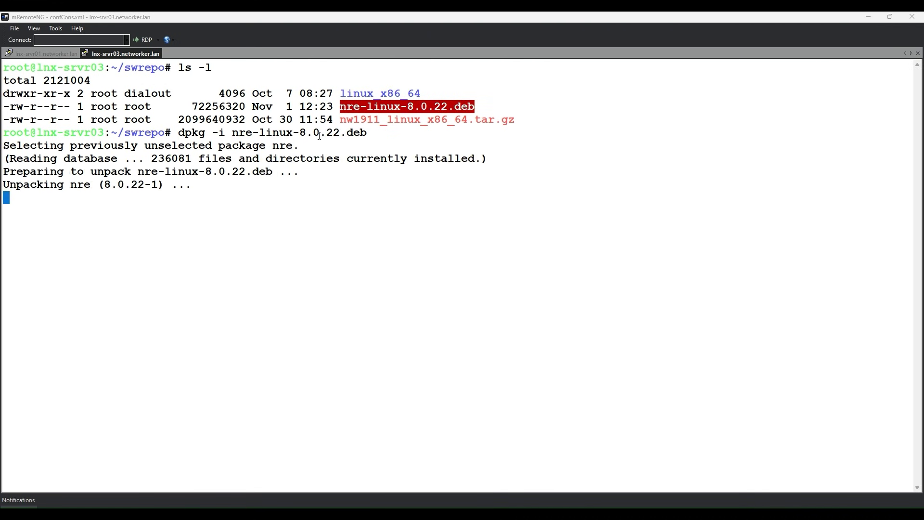
- Run the /opt/nre/nreconfig.sh script named in the NRE installation note
double_click(87, 237)
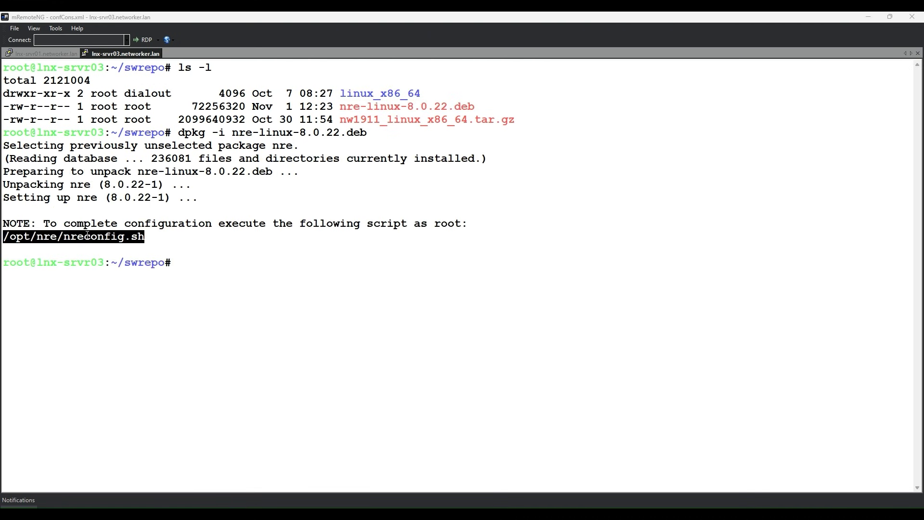
right_click(199, 261)
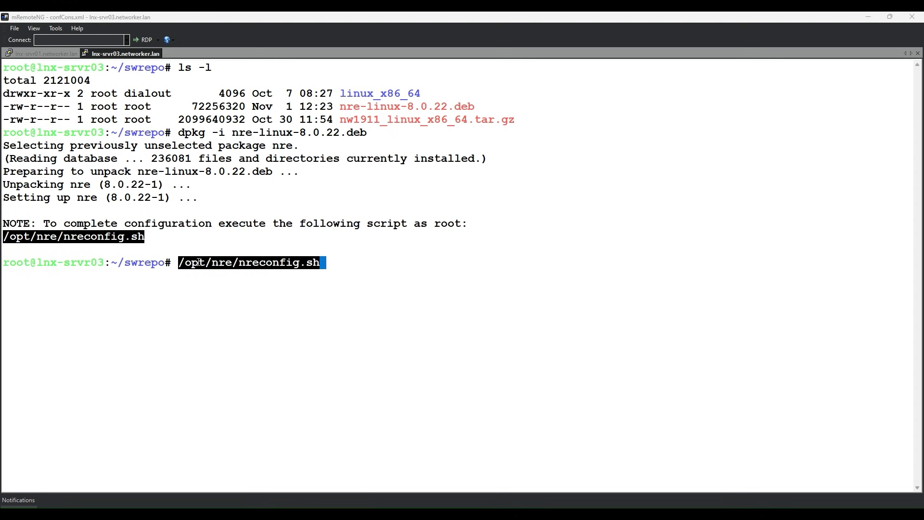
key("Return")
key("Return")
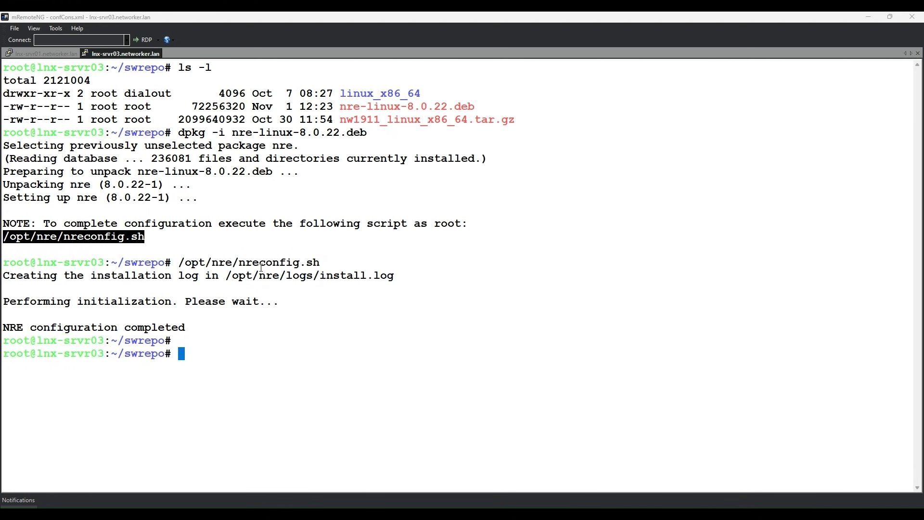
- Change to the linux_x86_64 directory inside swrepo
type("cd lin")
type("ux")
key("Tab")
key("Return")
- List the directory's files with ls -l, and on a cleared screen only the Debian packages with ls -l | grep deb
type("ls ")
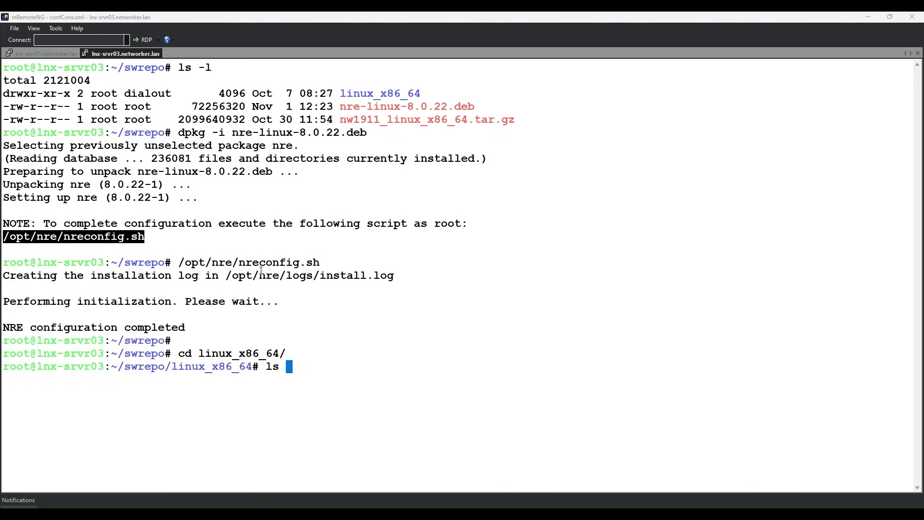
type("-l")
key("Return")
key("Return")
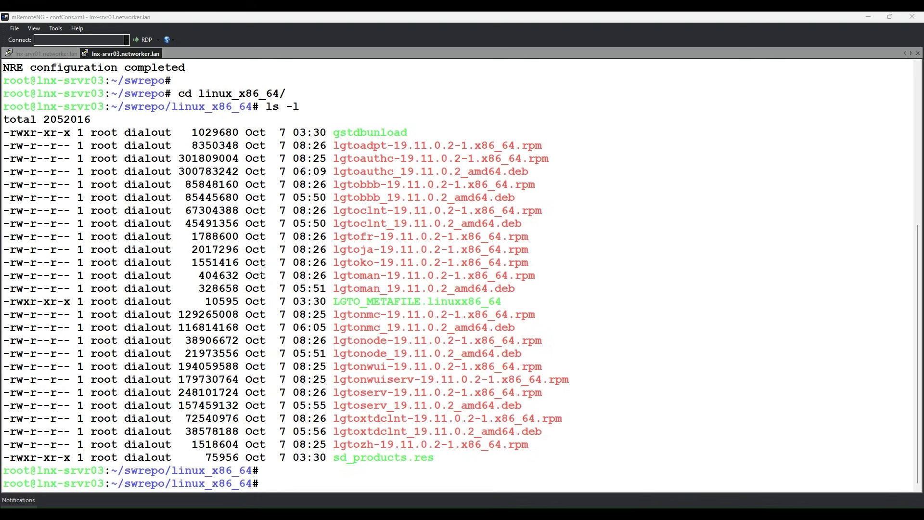
type("ls -l | grep deb")
key("ctrl+l")
key("Return")
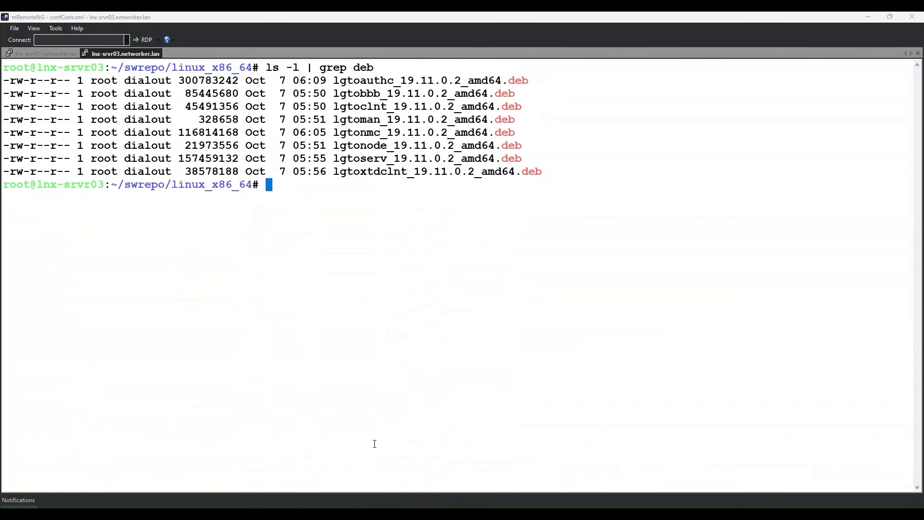
- Install the lgtoauthc, lgtoclnt, lgtoman, lgtonode, lgtoserv and lgtoxtdclnt 19.11.0.2 deb packages with a single dpkg -i command
type("dpkg -i ")
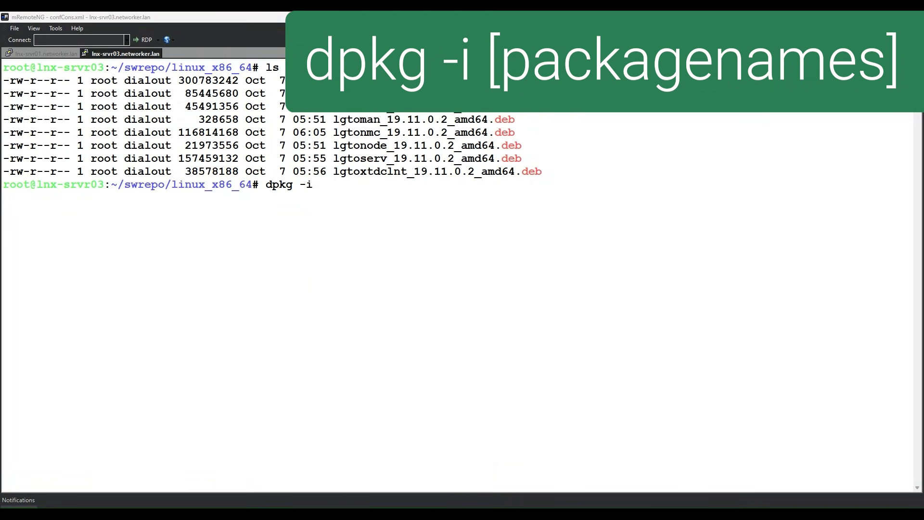
type("lgtoa")
key("Tab")
double_click(368, 105)
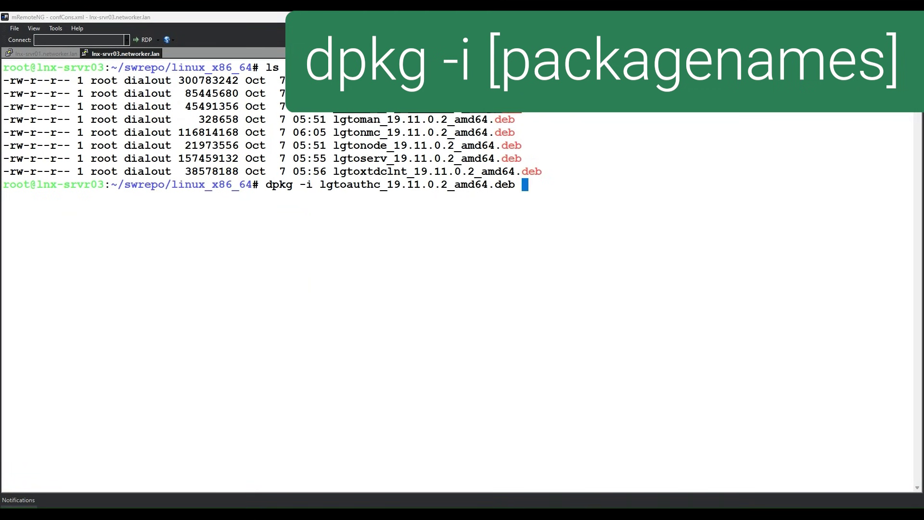
right_click(368, 106)
double_click(368, 120)
right_click(368, 119)
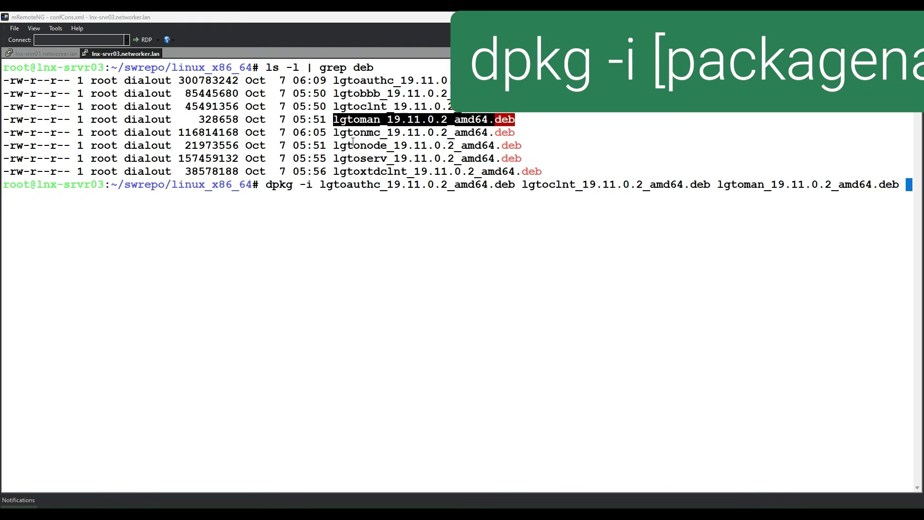
double_click(356, 144)
right_click(356, 145)
double_click(356, 158)
right_click(356, 157)
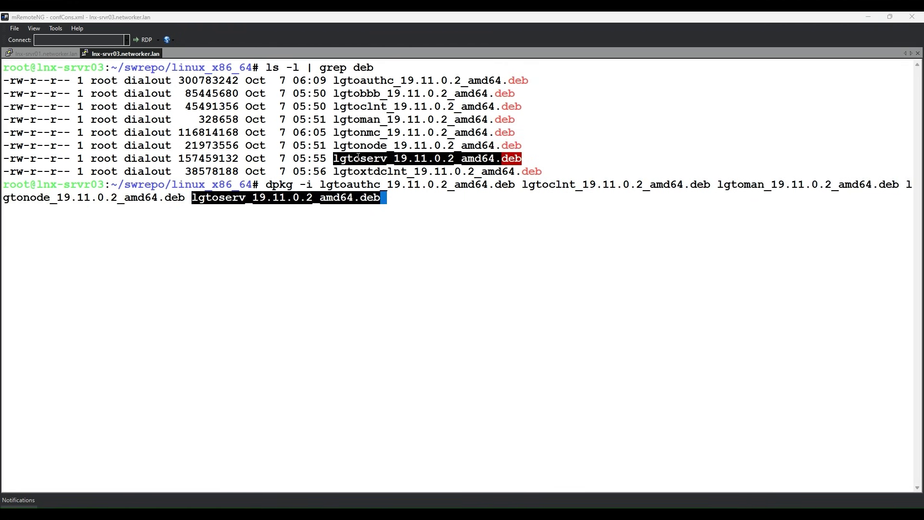
double_click(356, 171)
right_click(356, 172)
key("Return")
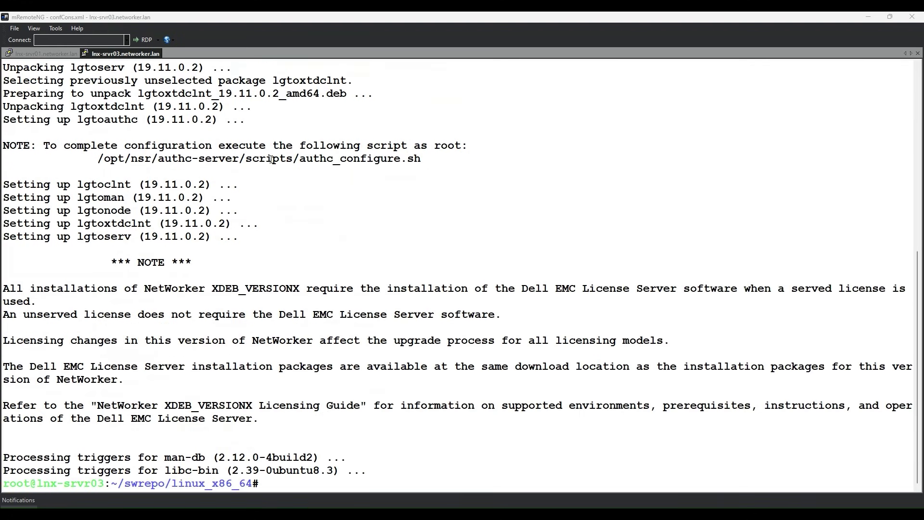
- Run the /opt/nsr/authc-server/scripts/authc_configure.sh script named in the package installation note
double_click(273, 159)
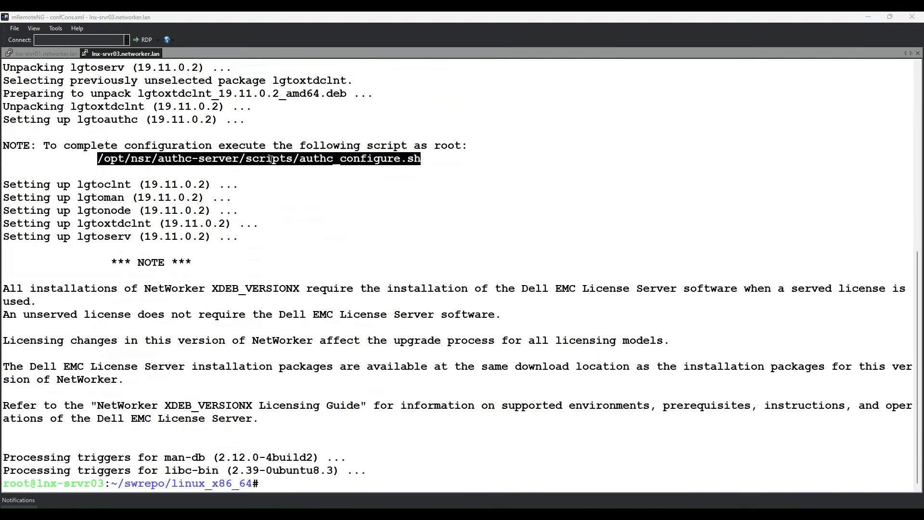
right_click(273, 159)
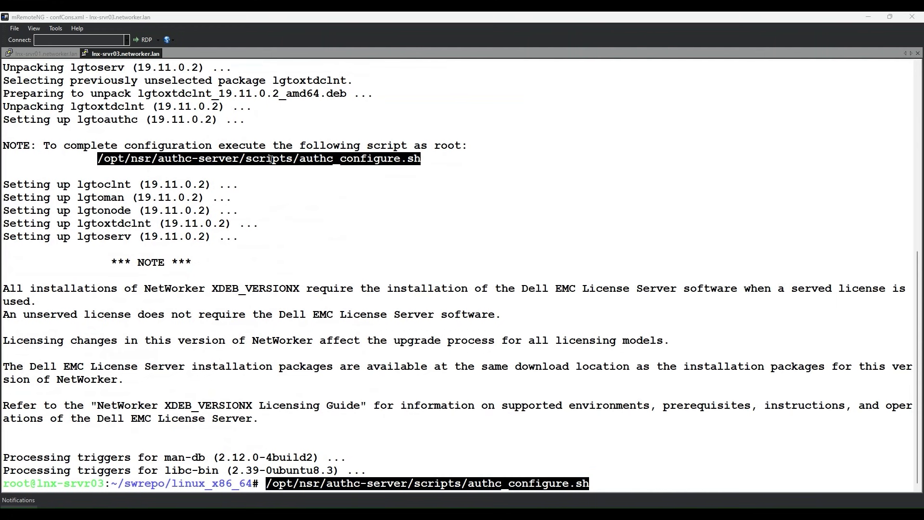
key("Return")
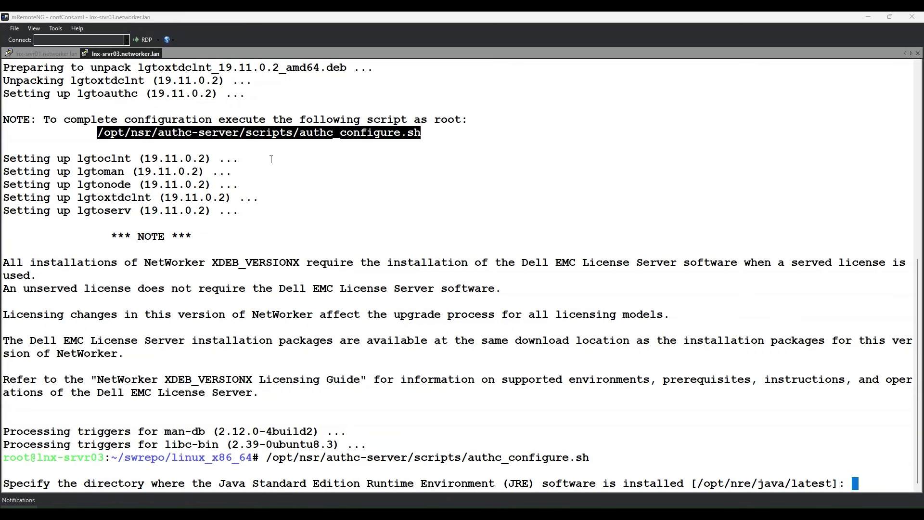
- Accept the default JRE directory /opt/nre/java/latest, and enter and confirm the keystore password and the initial administrator password
key("Return")
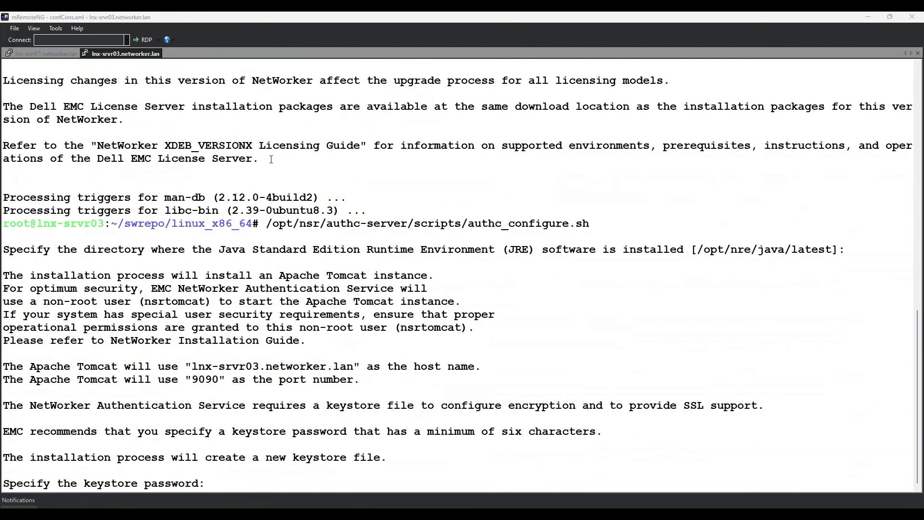
key("Return")
key("Return")
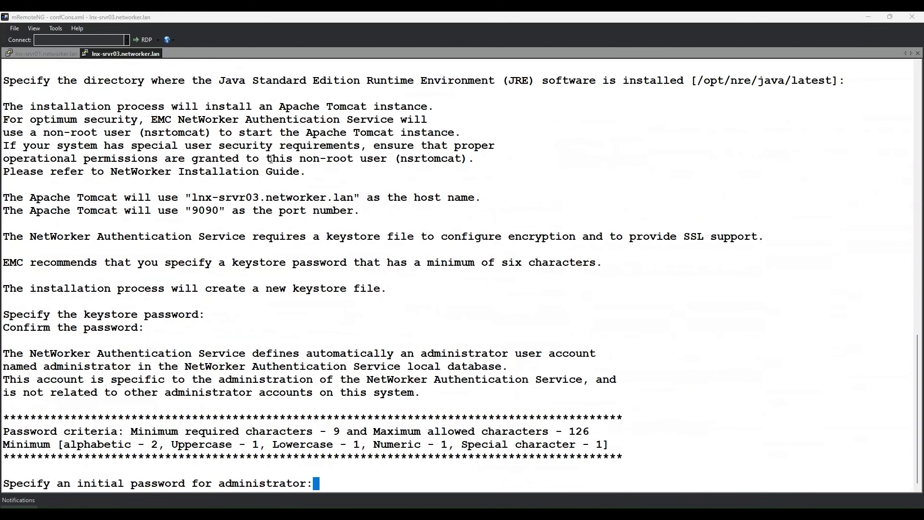
key("Return")
key("Return")
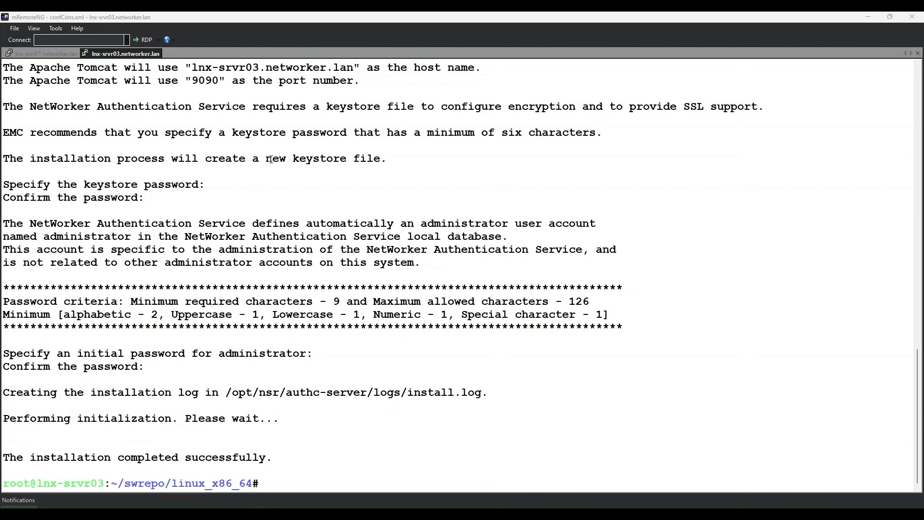
- Start the NetWorker services on lnx-srvr03 with systemctl start networker
type("syst")
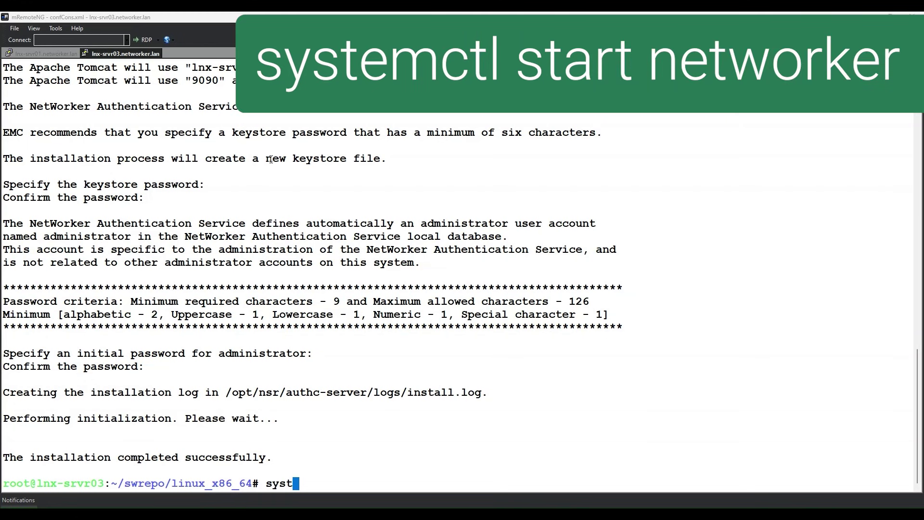
type("emctl start ne")
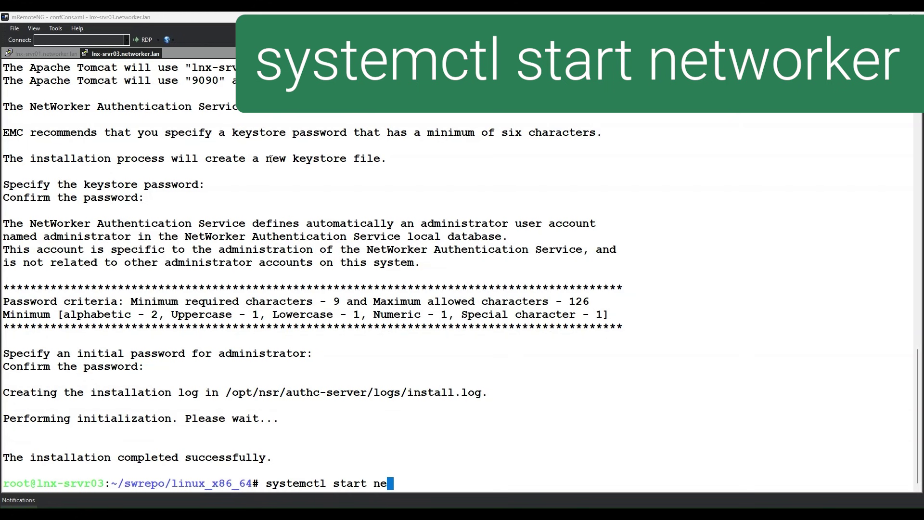
type("tworker")
key("Return")
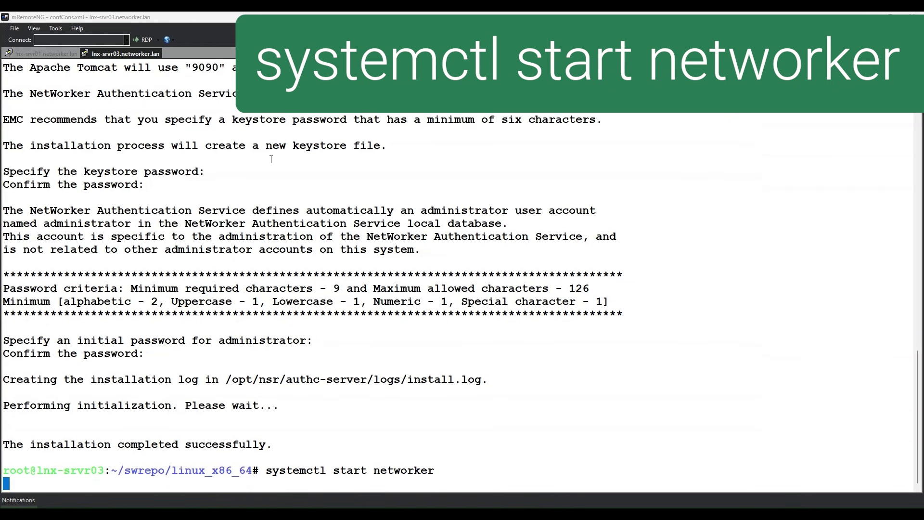